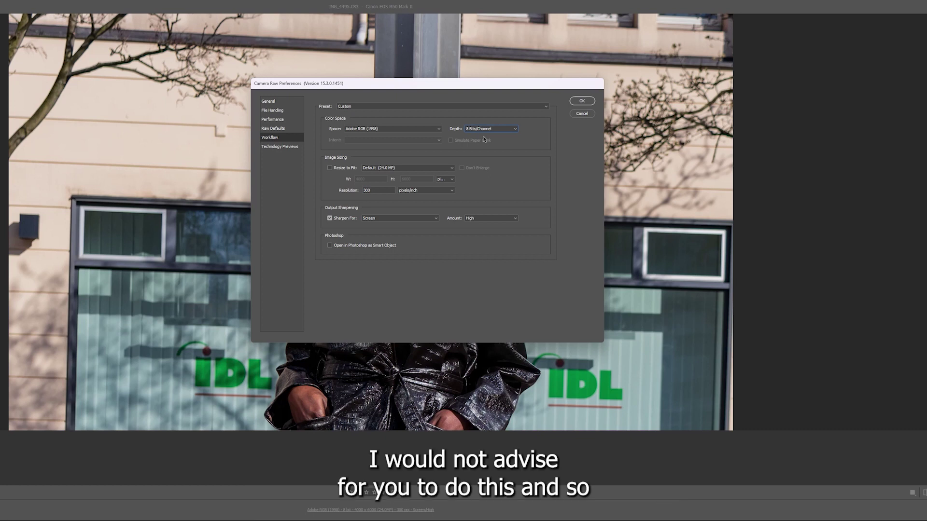
# - Set the Camera Raw workflow colour depth to 16 Bits/Channel and accept the preferences
pyautogui.click(505, 129)
pyautogui.click(498, 141)
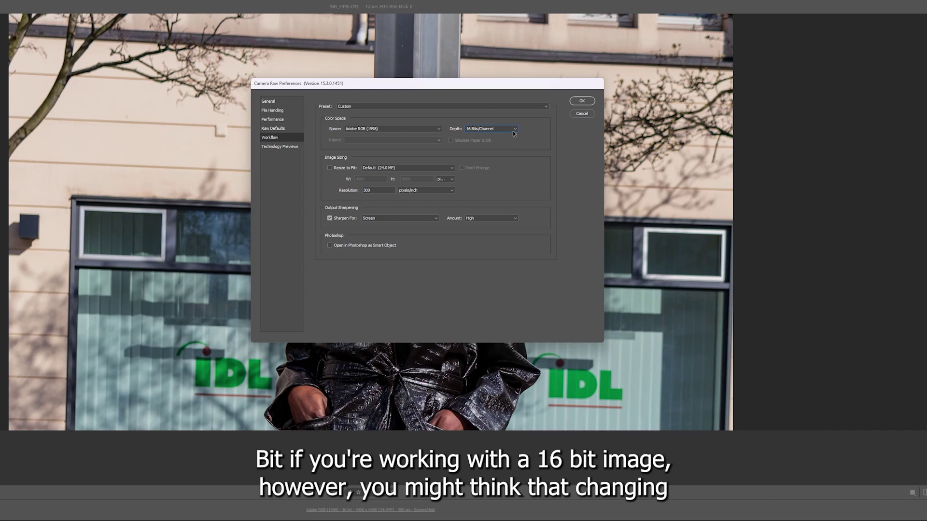
pyautogui.click(514, 130)
pyautogui.click(488, 141)
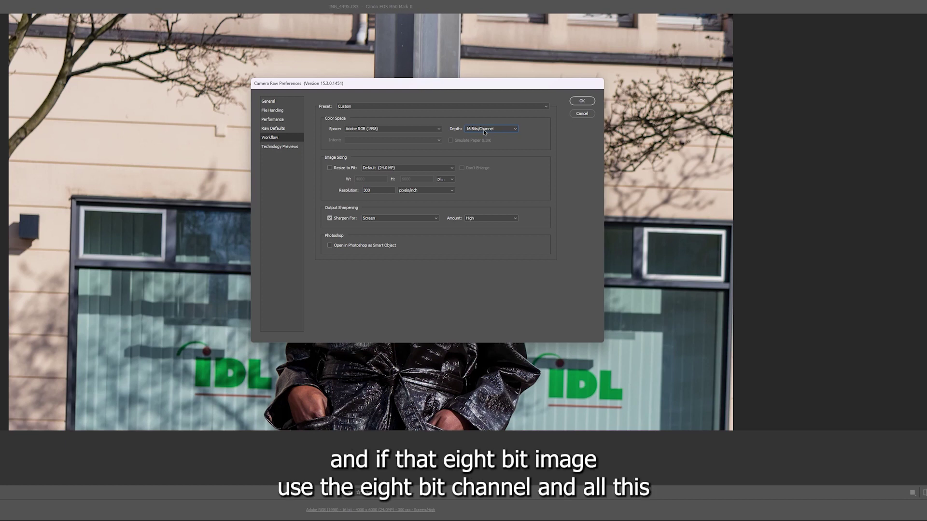
pyautogui.click(578, 102)
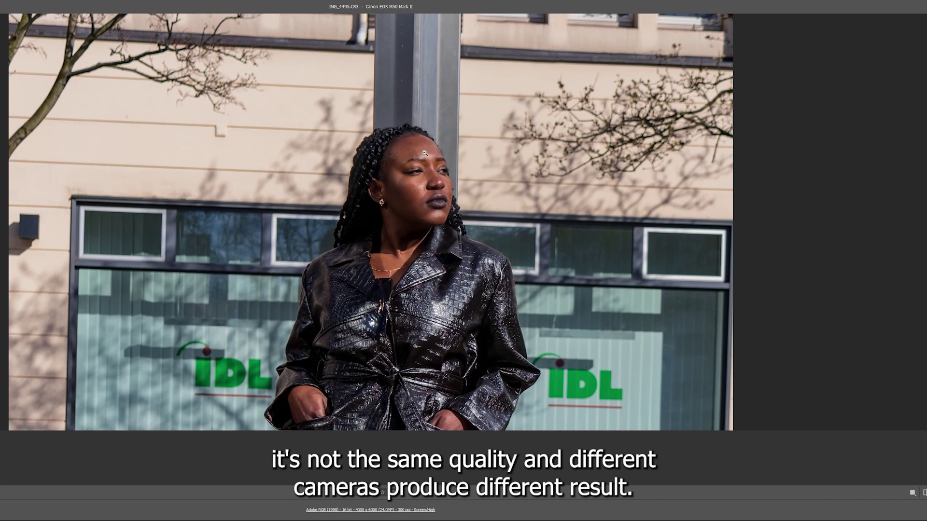
pyautogui.moveTo(425, 153); pyautogui.dragTo(445, 153)
pyautogui.keyDown('alt'); pyautogui.click(474, 165); pyautogui.keyUp('alt')
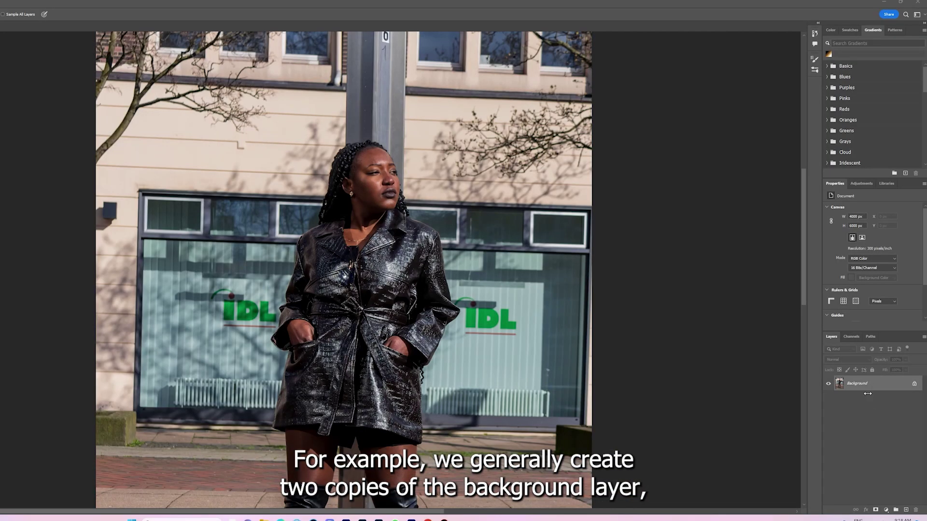
# - Make two copies of the Background layer, naming the lower copy "colors" and the upper copy "textures"
pyautogui.moveTo(867, 384); pyautogui.dragTo(906, 509)
pyautogui.hotkey('ctrl', 'j')
pyautogui.doubleClick(862, 398)
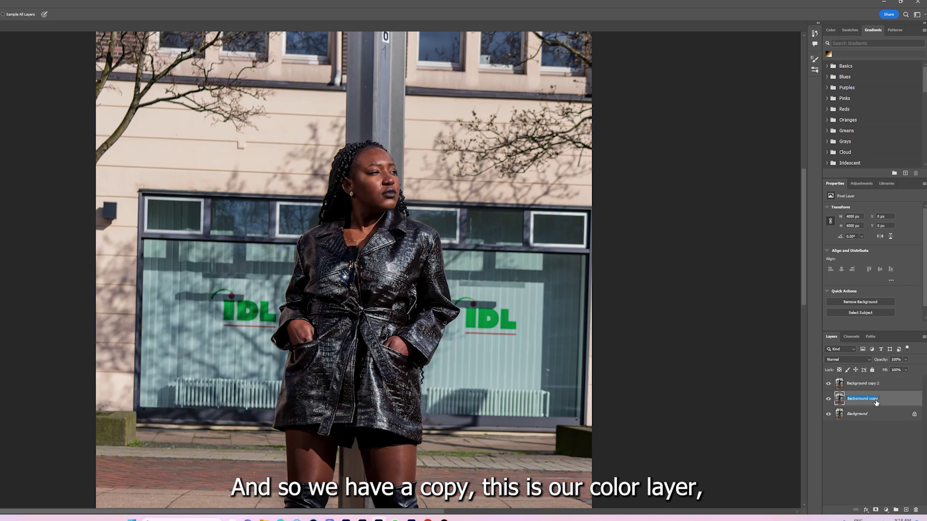
pyautogui.write('colors')
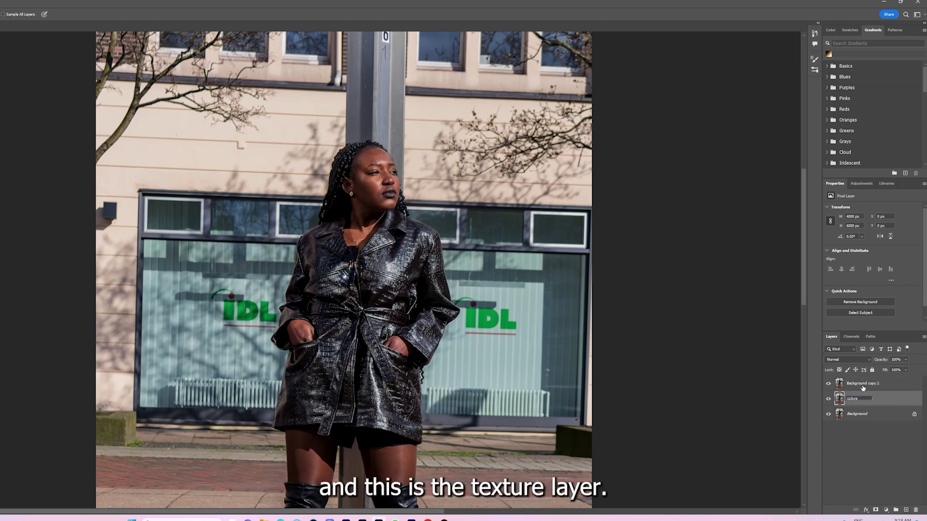
pyautogui.doubleClick(862, 384)
pyautogui.write('textures')
pyautogui.click(863, 436)
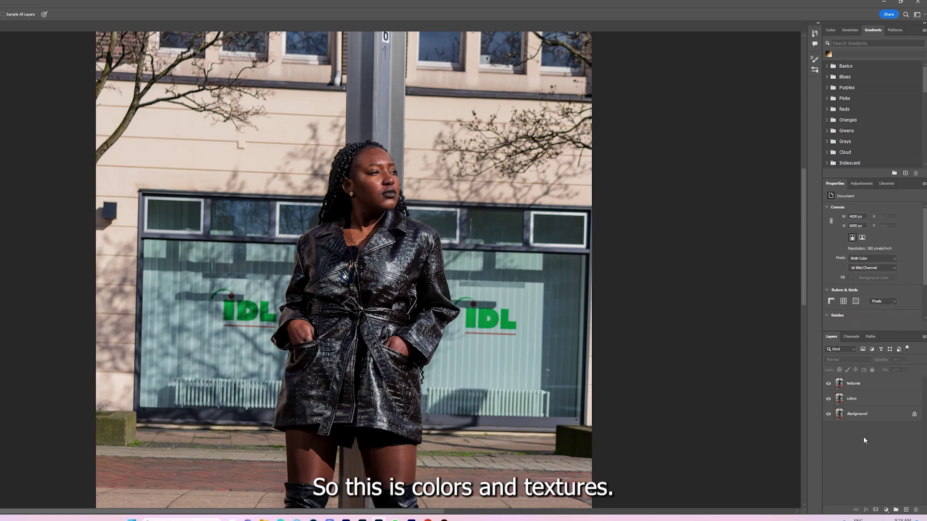
# - Hide the textures layer and start a Gaussian Blur on the colors layer
pyautogui.click(857, 398)
pyautogui.click(828, 383)
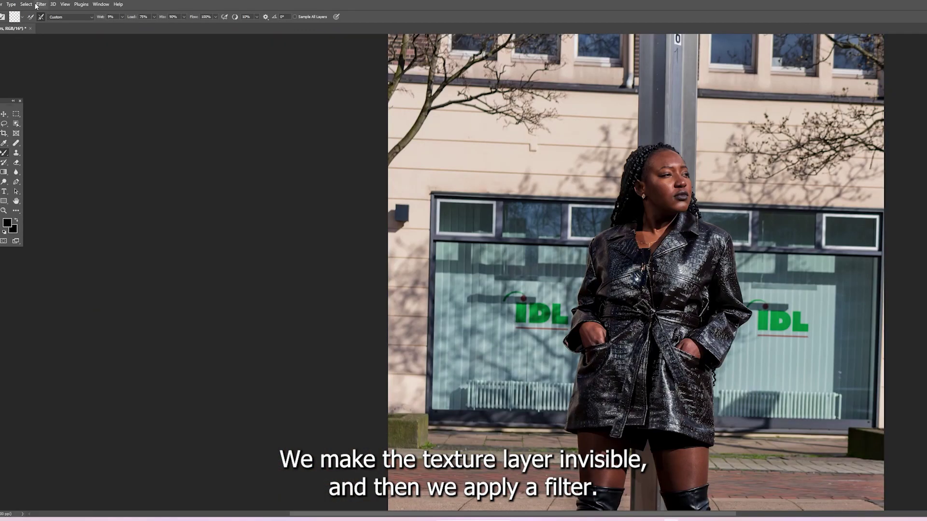
pyautogui.click(41, 5)
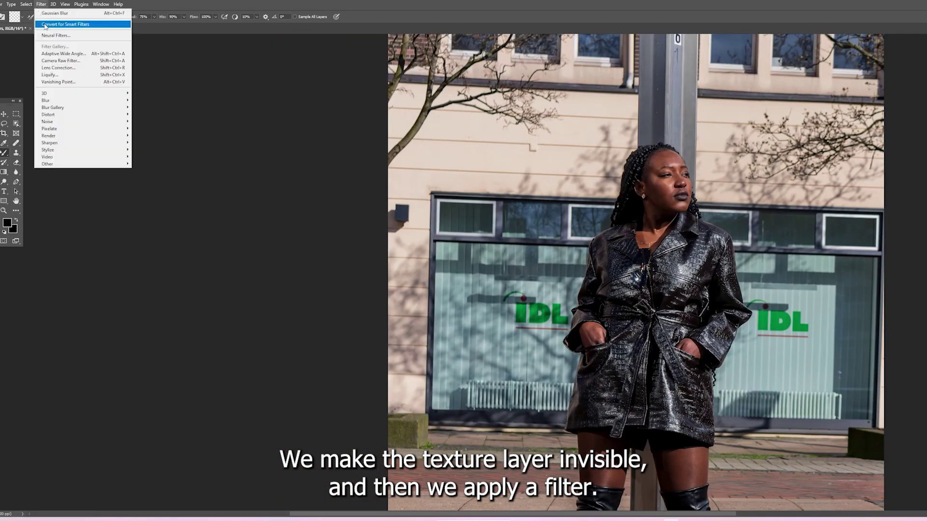
pyautogui.moveTo(61, 101)
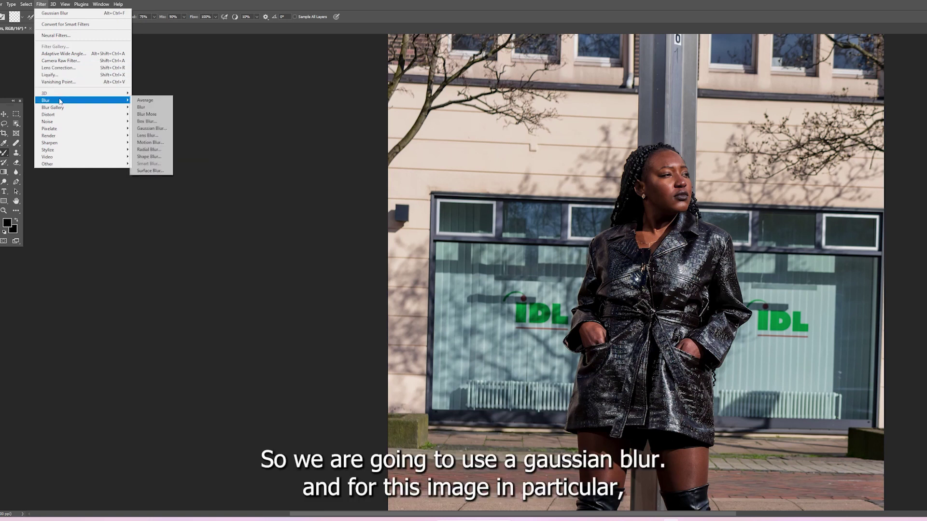
pyautogui.click(151, 128)
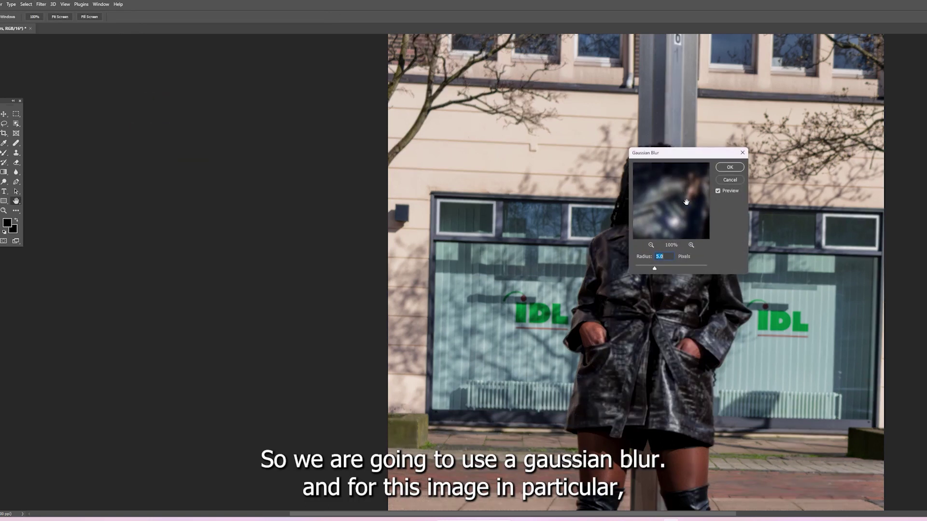
# - Check the woman's face in the blur preview and apply the Gaussian Blur with a radius of 5.0 pixels
pyautogui.moveTo(665, 202)
pyautogui.mouseDown()
pyautogui.moveTo(673, 188)
pyautogui.moveTo(649, 217)
pyautogui.moveTo(675, 216)
pyautogui.mouseUp()
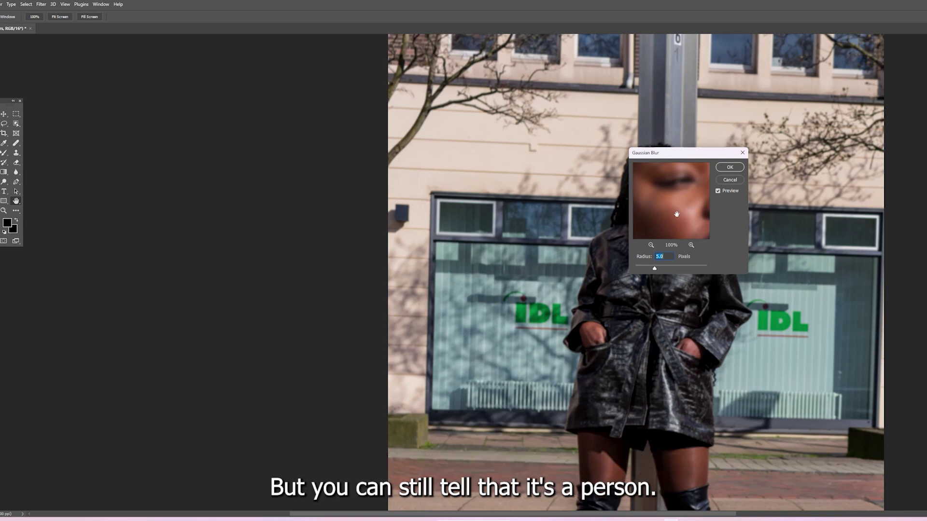
pyautogui.moveTo(676, 214); pyautogui.dragTo(677, 208)
pyautogui.click(651, 245)
pyautogui.click(651, 245)
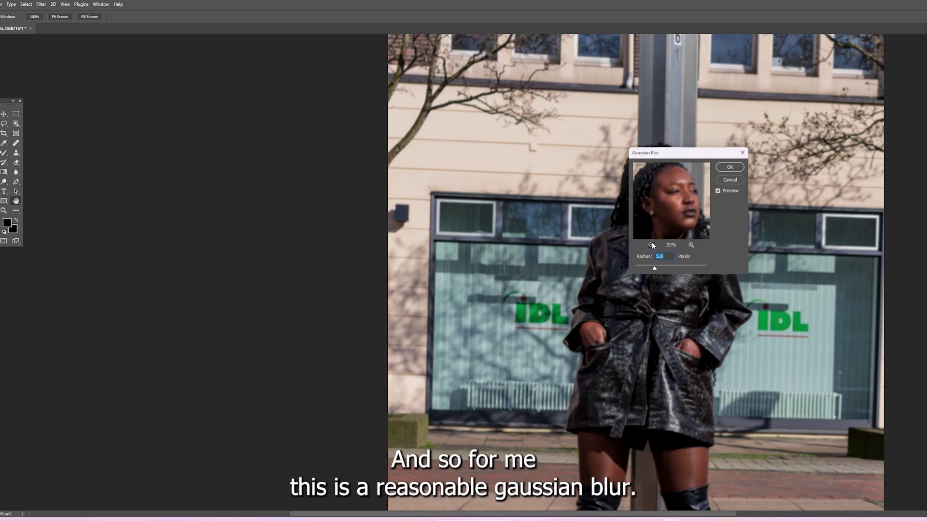
pyautogui.moveTo(681, 196); pyautogui.dragTo(677, 204)
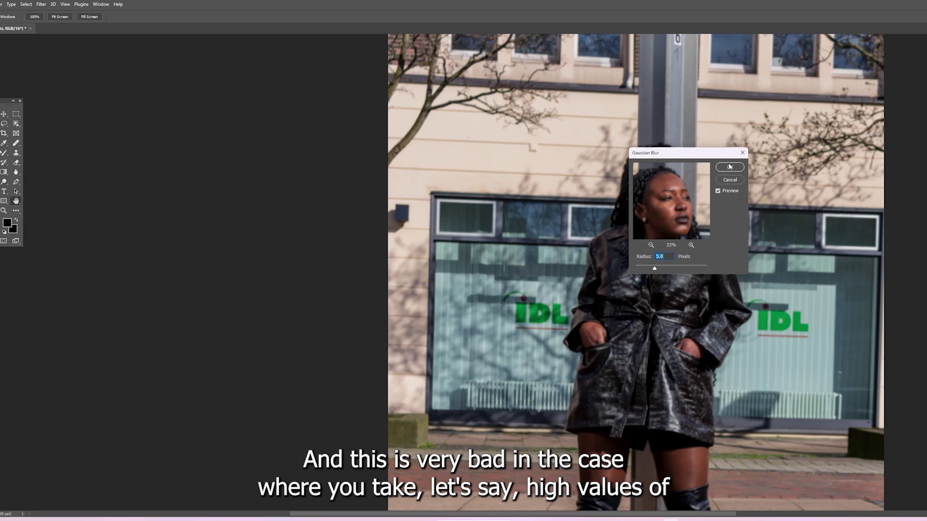
pyautogui.moveTo(655, 268)
pyautogui.mouseDown()
pyautogui.moveTo(673, 271)
pyautogui.moveTo(659, 269)
pyautogui.mouseUp()
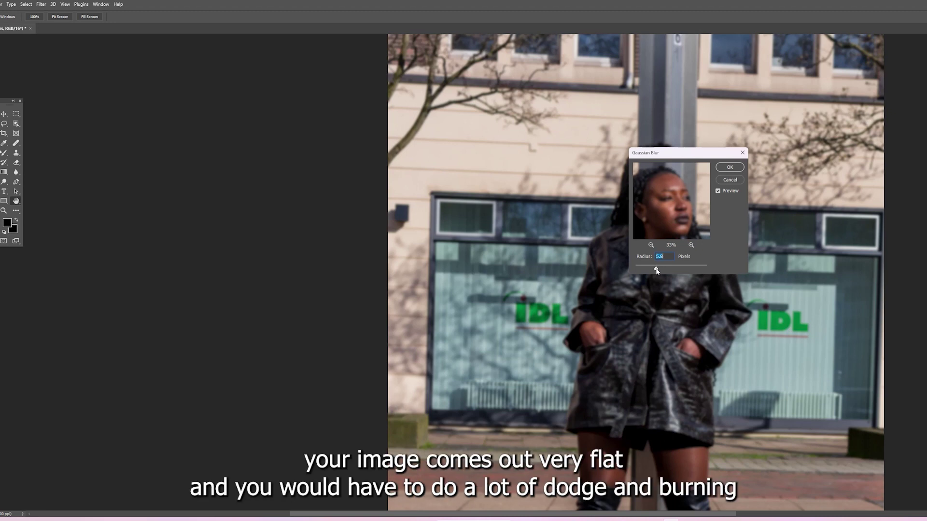
pyautogui.moveTo(659, 270); pyautogui.dragTo(655, 270)
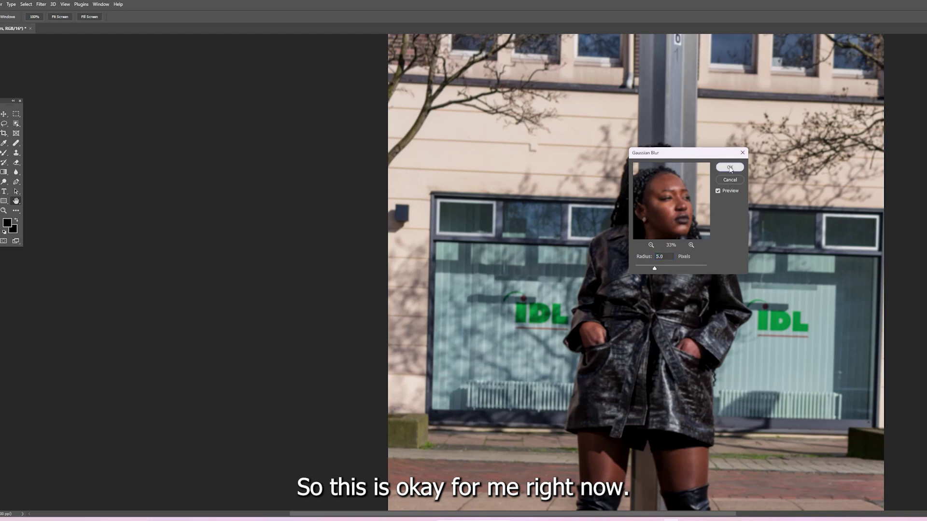
pyautogui.click(729, 167)
# - Show the textures layer and use Apply Image on it with the colors layer, RGB channel inverted, Add blending, scale 2 and offset 0
pyautogui.click(852, 385)
pyautogui.click(827, 385)
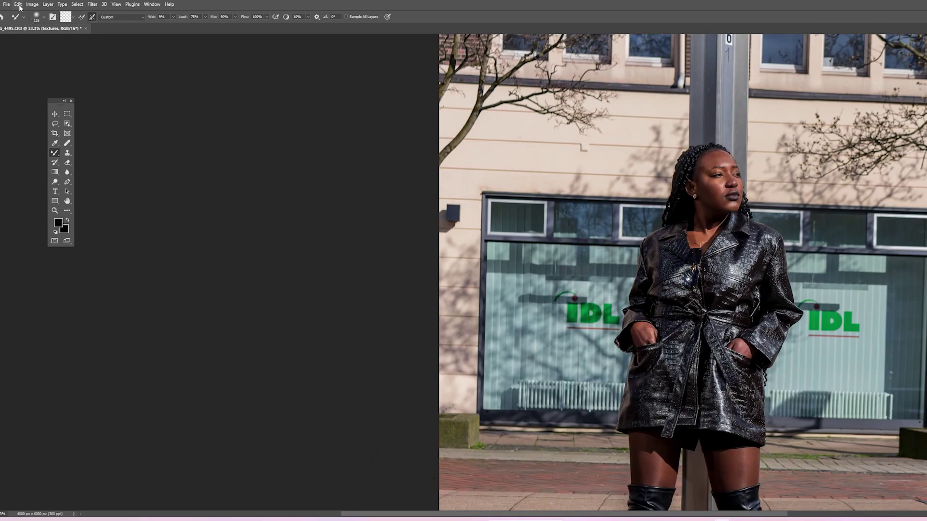
pyautogui.click(32, 4)
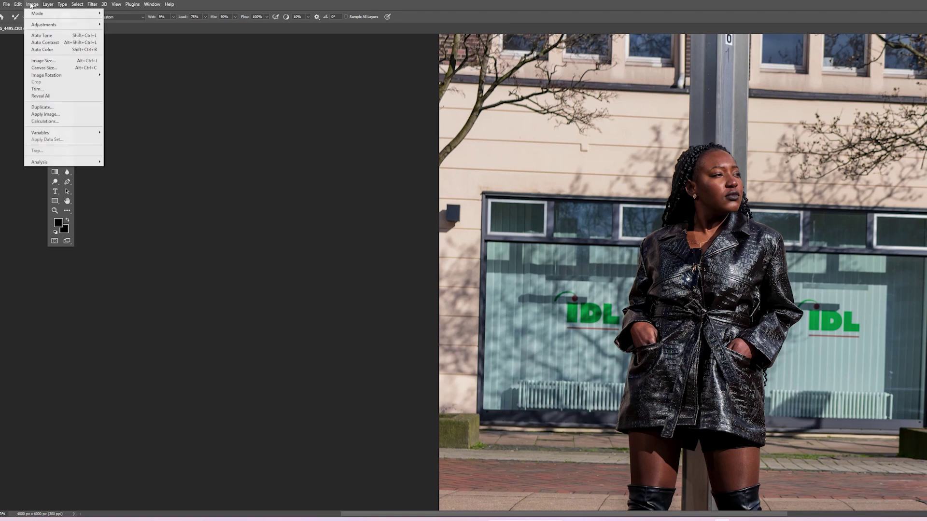
pyautogui.click(48, 114)
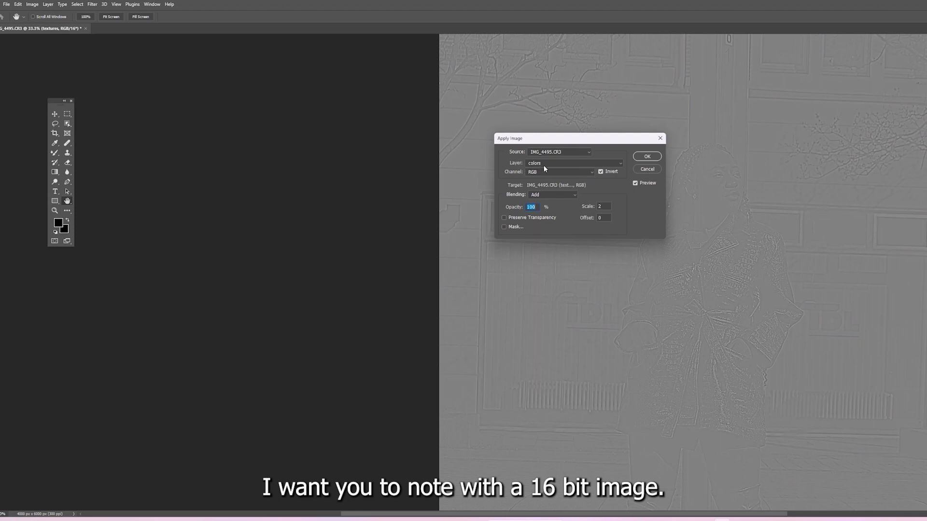
pyautogui.click(549, 163)
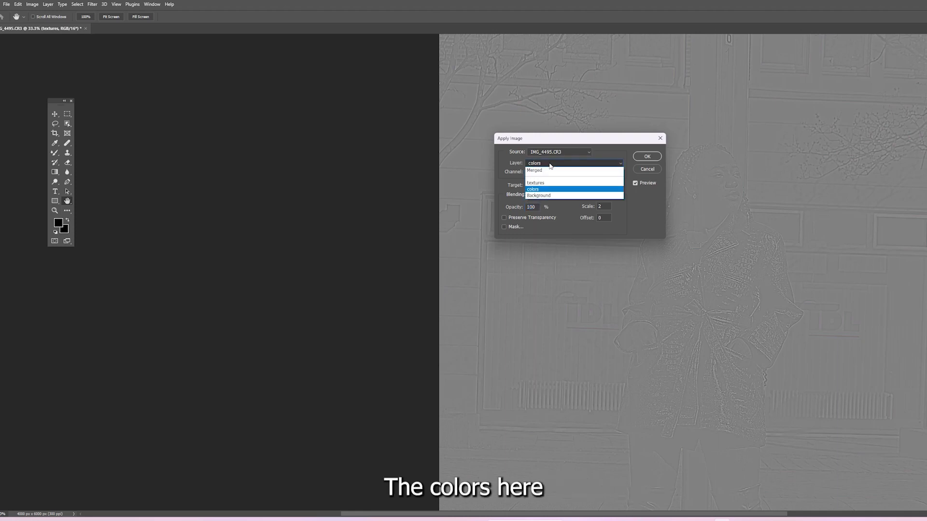
pyautogui.click(539, 188)
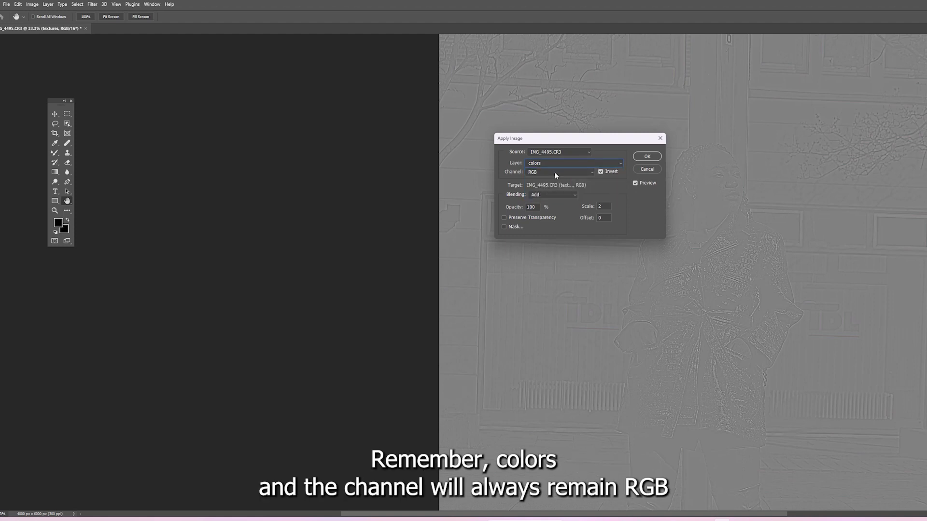
pyautogui.click(600, 172)
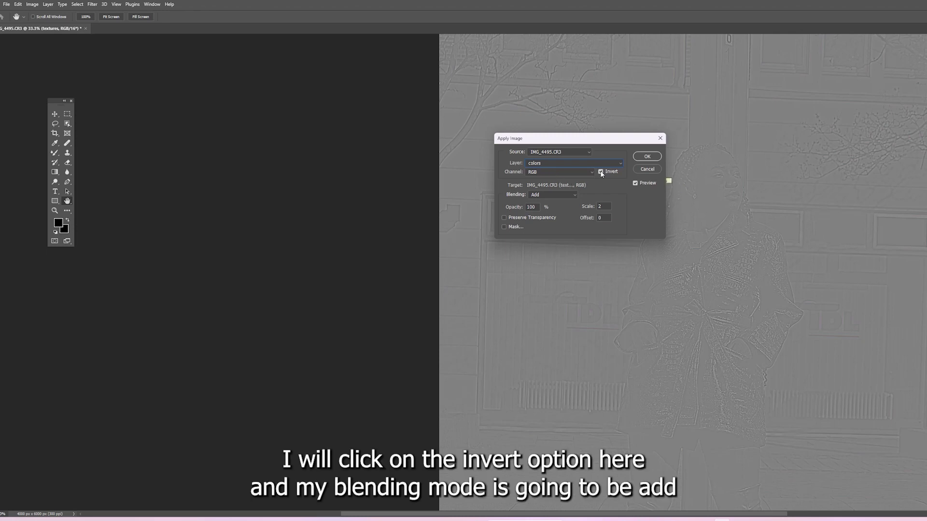
pyautogui.click(561, 194)
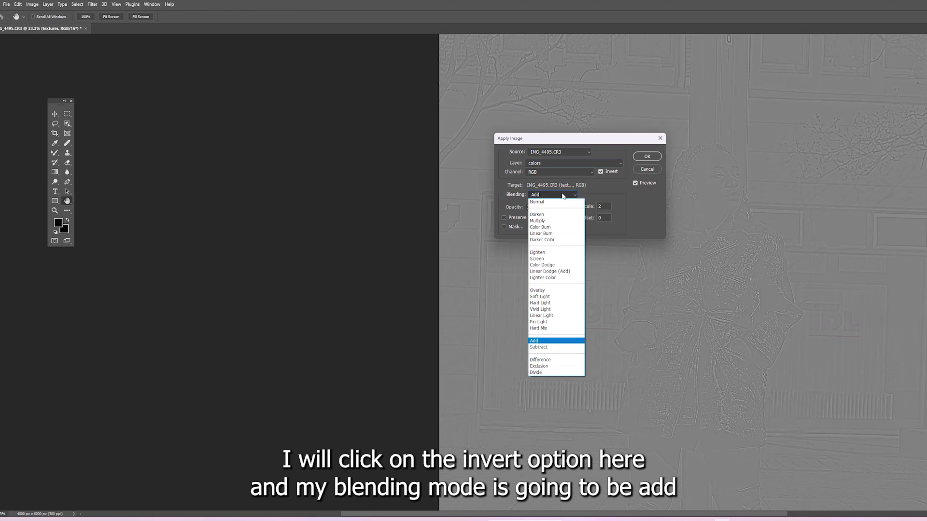
pyautogui.click(561, 194)
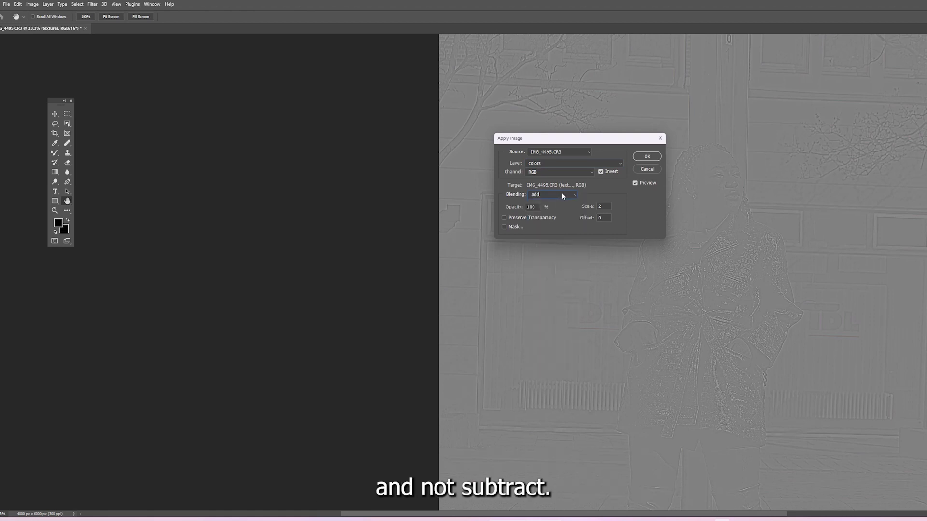
pyautogui.click(647, 157)
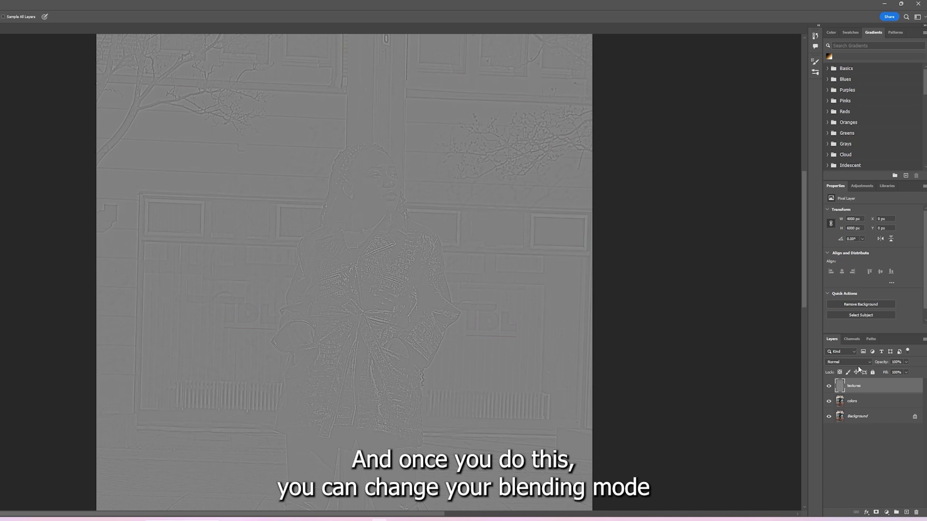
# - Set the textures layer's blend mode to Linear Light and group it with the colors layer under the name "Freq seperation"
pyautogui.click(849, 362)
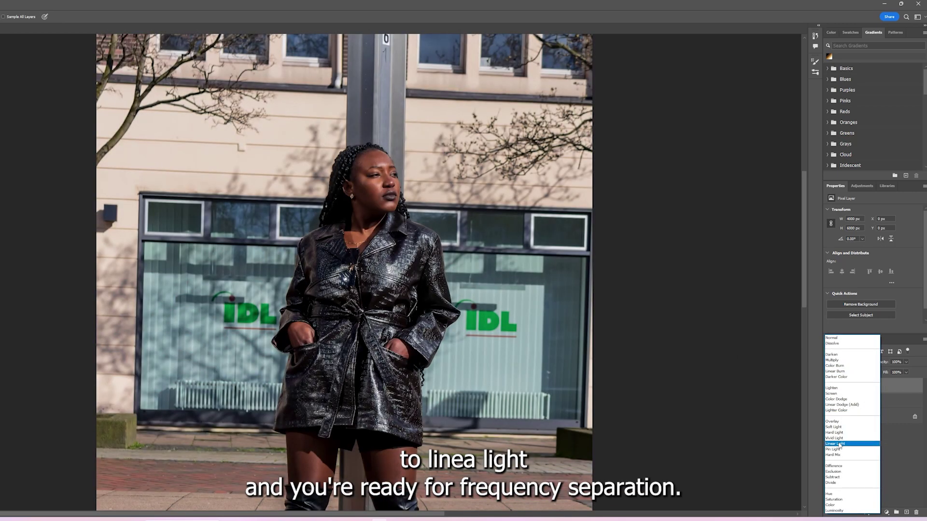
pyautogui.click(838, 444)
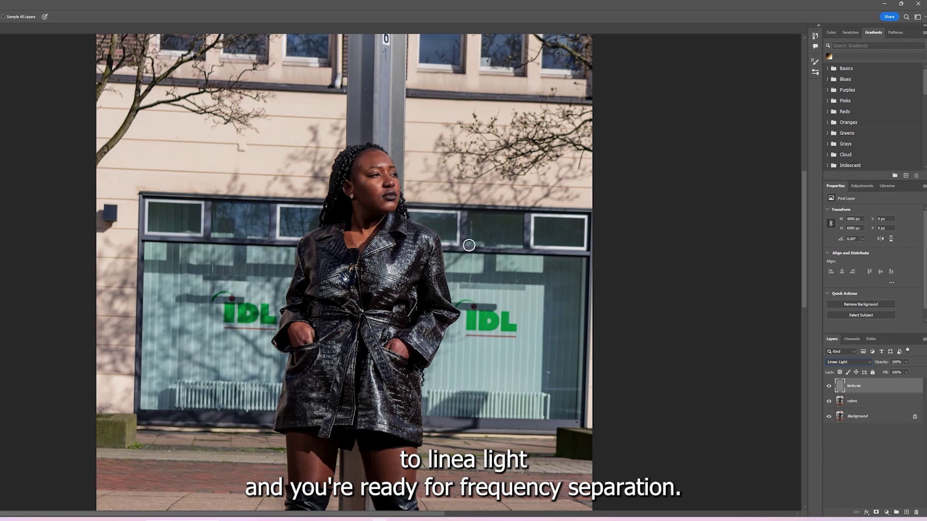
pyautogui.keyDown('shift'); pyautogui.click(862, 399); pyautogui.keyUp('shift')
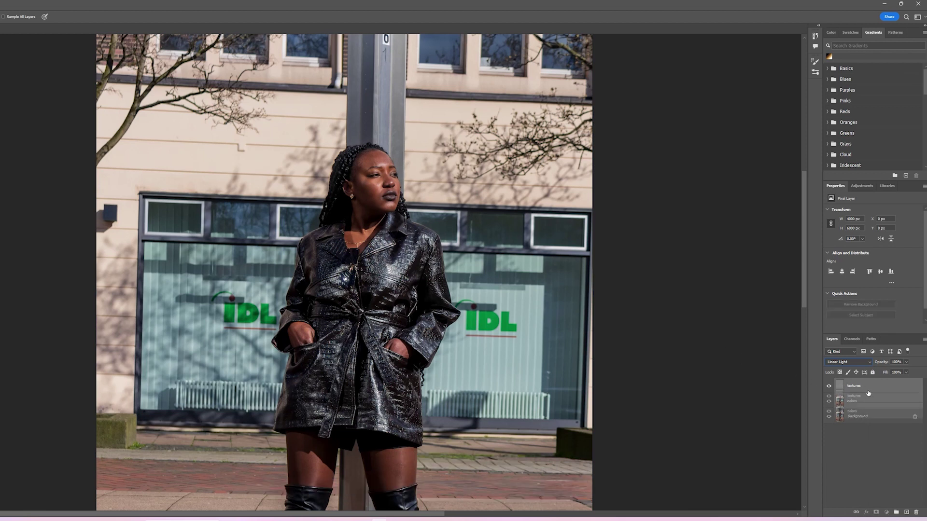
pyautogui.click(895, 512)
pyautogui.doubleClick(857, 382)
pyautogui.write('Fre')
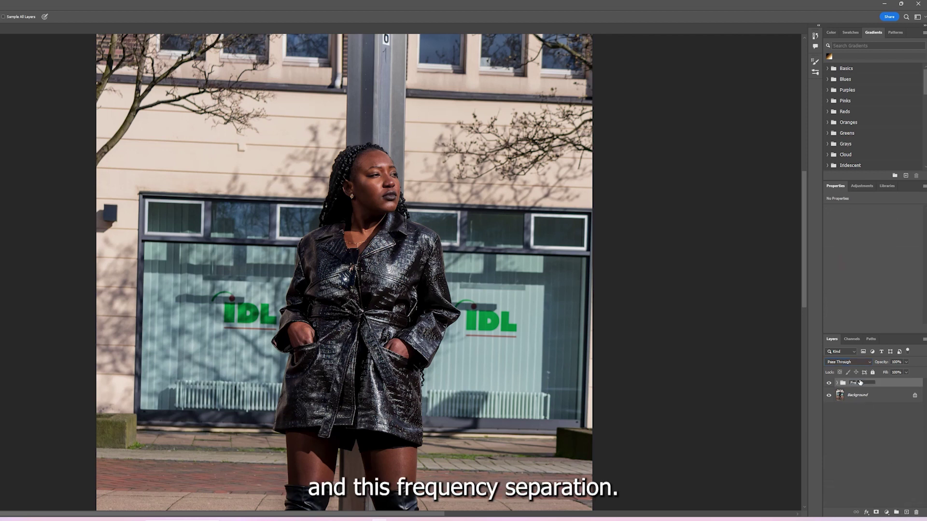
pyautogui.write('q seperation')
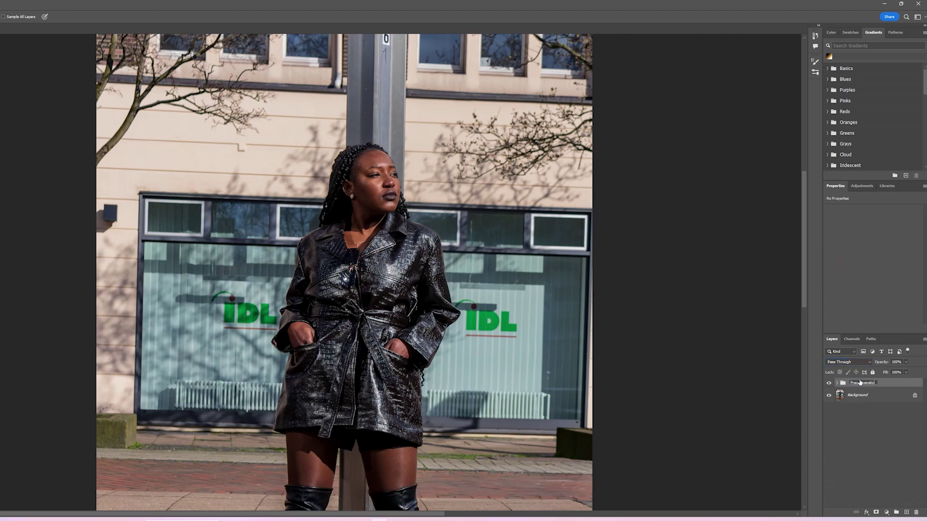
pyautogui.click(856, 412)
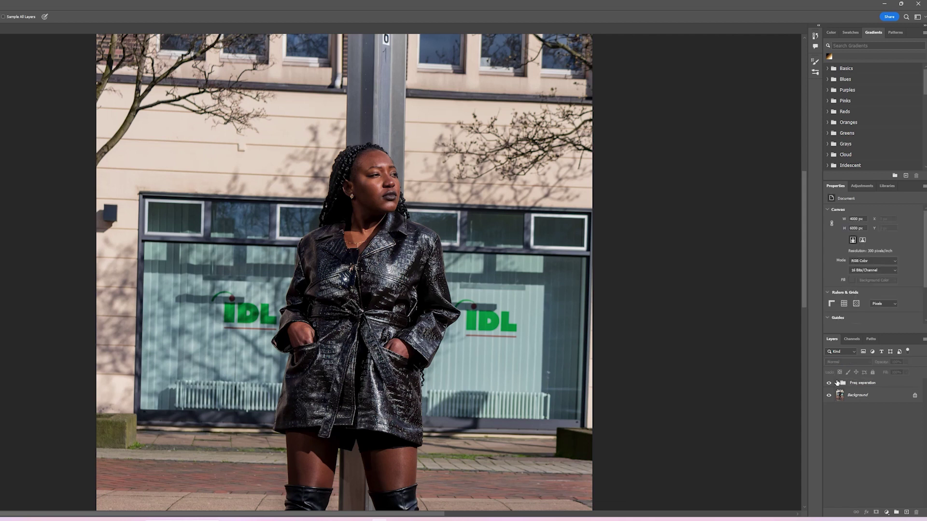
# - Select the colors layer inside the Freq seperation group and review the Mixer Brush's load and brush size options
pyautogui.click(837, 383)
pyautogui.click(865, 411)
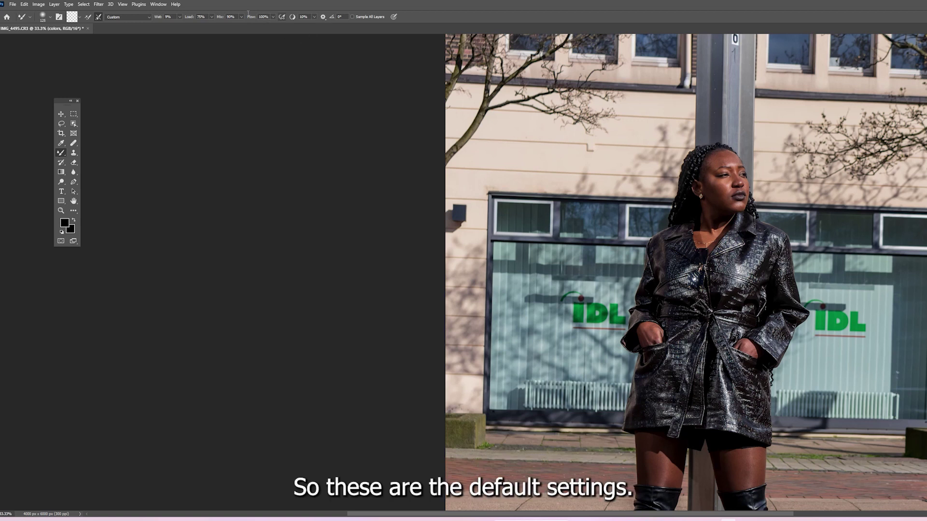
pyautogui.click(79, 18)
pyautogui.click(79, 33)
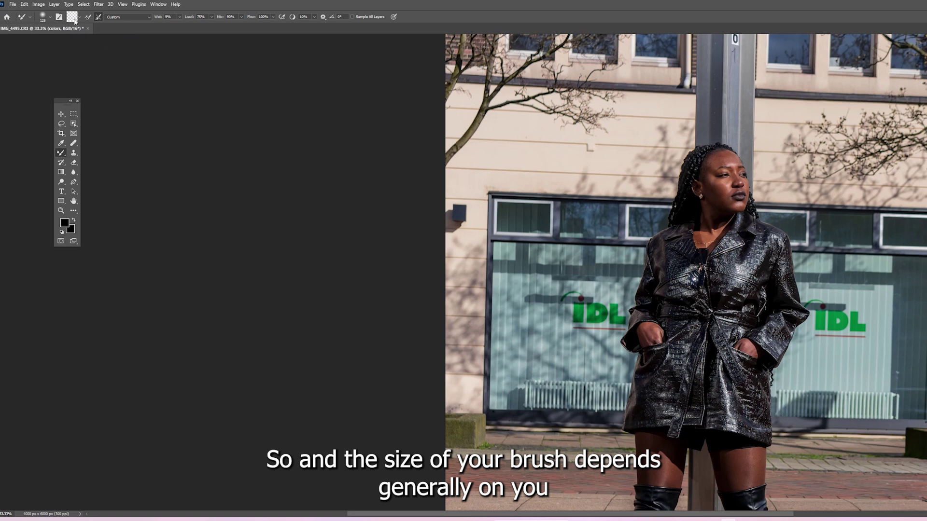
pyautogui.click(47, 19)
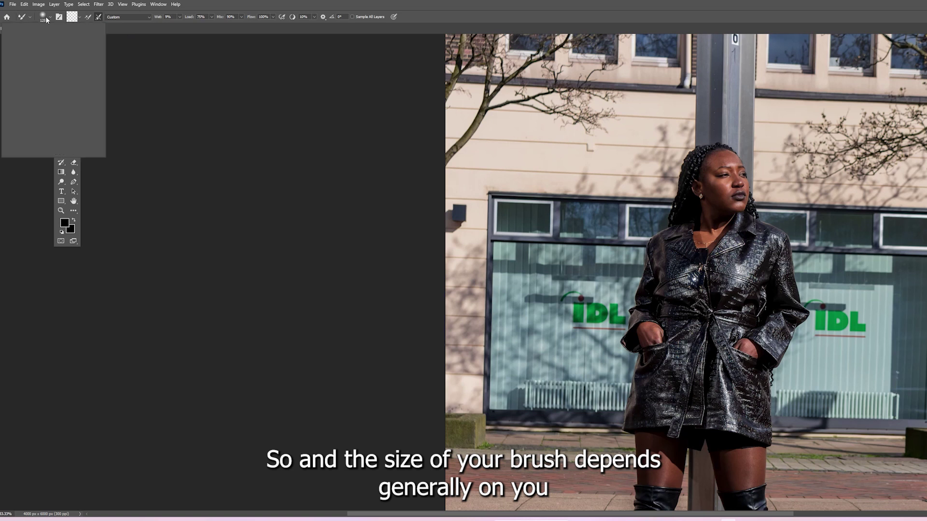
pyautogui.click(47, 19)
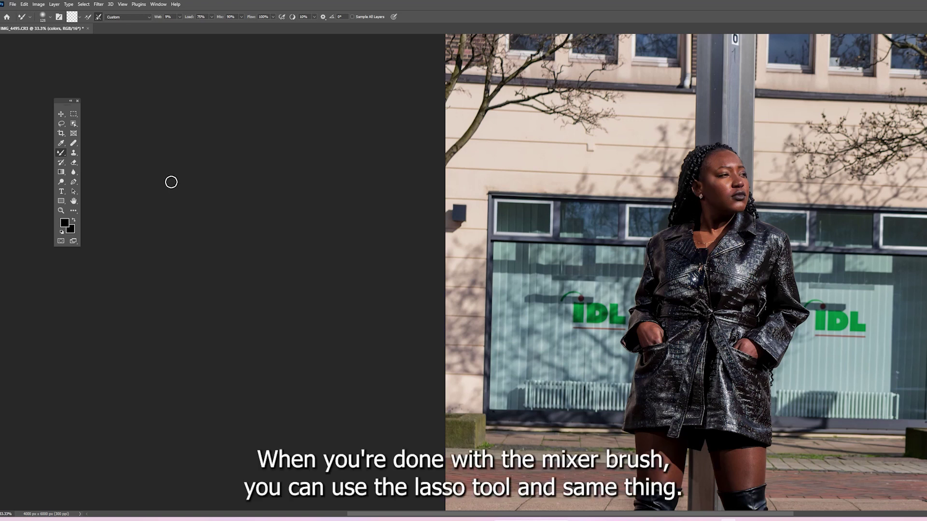
# - Outline the woman's shaded cheek with the Lasso tool on the colors layer
pyautogui.click(62, 124)
pyautogui.moveTo(708, 179)
pyautogui.mouseDown()
pyautogui.moveTo(731, 196)
pyautogui.moveTo(721, 212)
pyautogui.moveTo(708, 199)
pyautogui.moveTo(710, 182)
pyautogui.mouseUp()
pyautogui.hotkey('ctrl', '+')
pyautogui.hotkey('ctrl', '+')
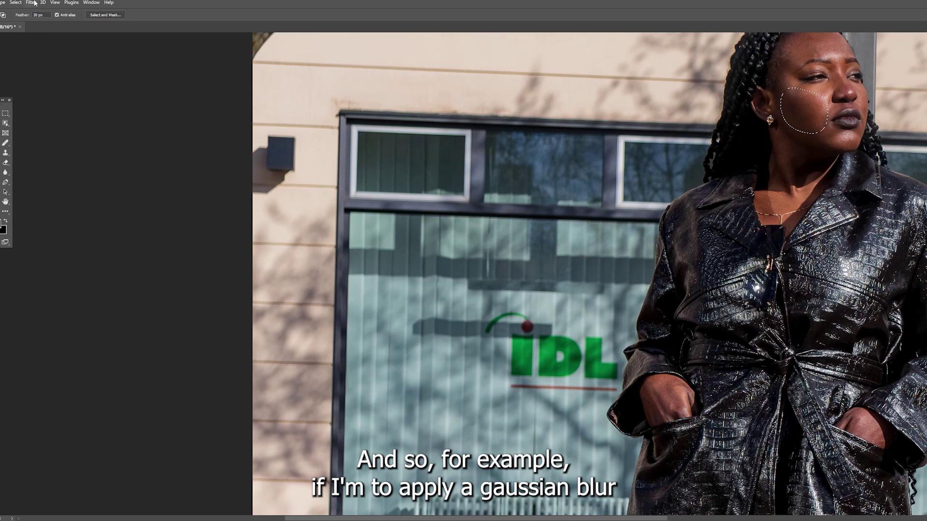
# - Test stronger Gaussian Blur values on the selected cheek, then apply the filter with a radius of 16.6 pixels
pyautogui.click(0, 3)
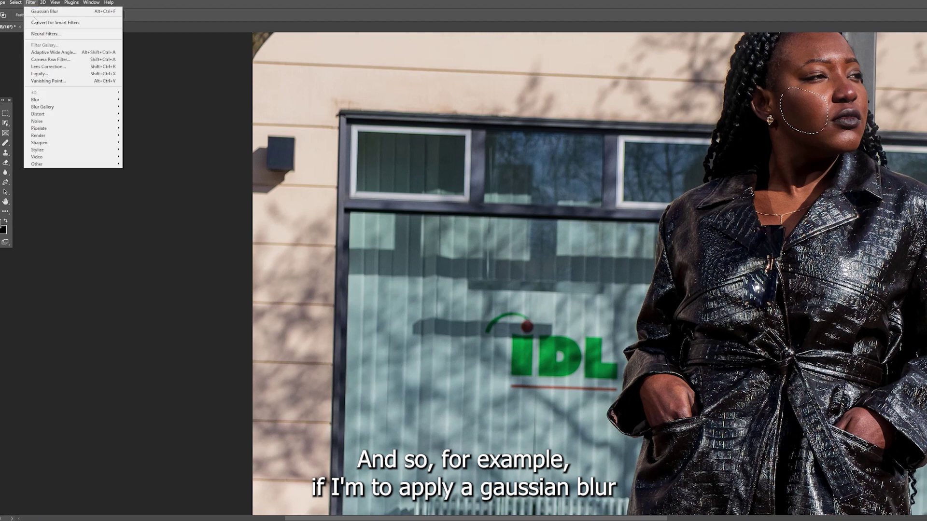
pyautogui.moveTo(86, 99)
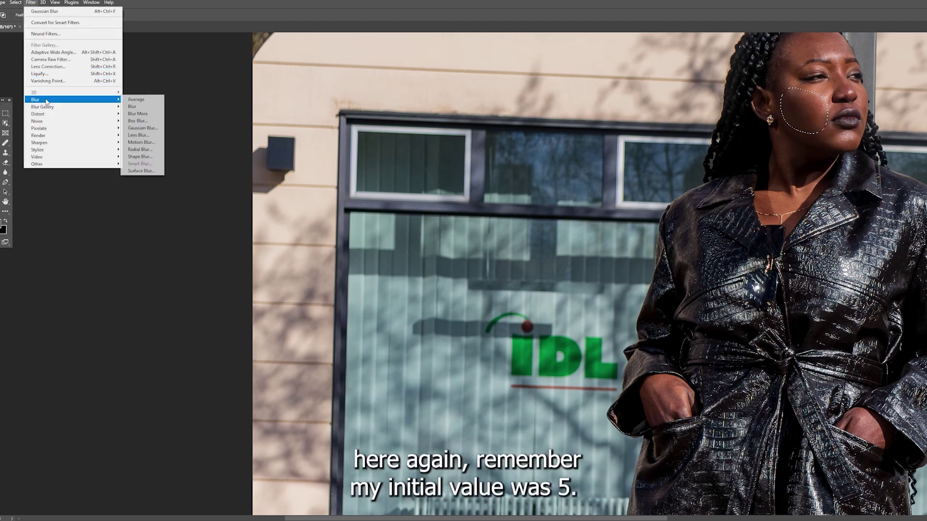
pyautogui.click(142, 129)
pyautogui.moveTo(653, 272); pyautogui.dragTo(663, 272)
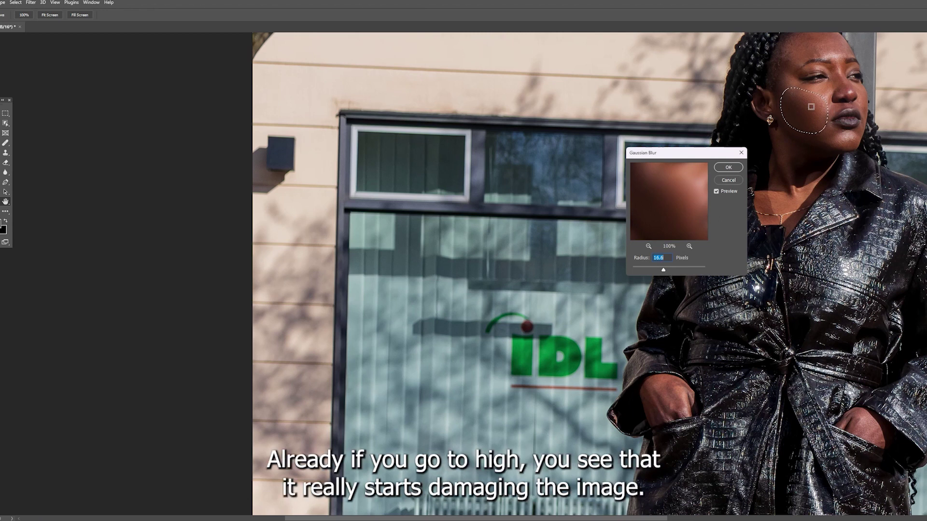
pyautogui.moveTo(663, 269); pyautogui.dragTo(673, 270)
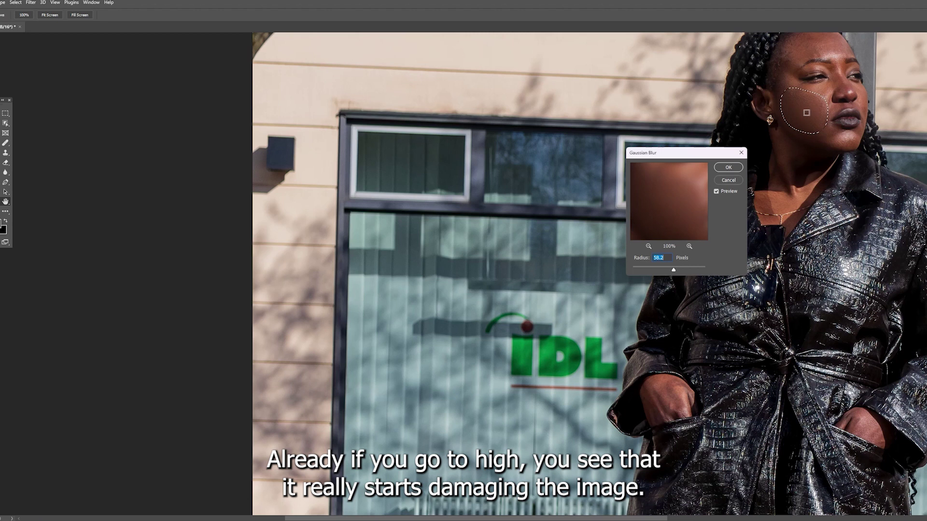
pyautogui.moveTo(673, 269); pyautogui.dragTo(667, 271)
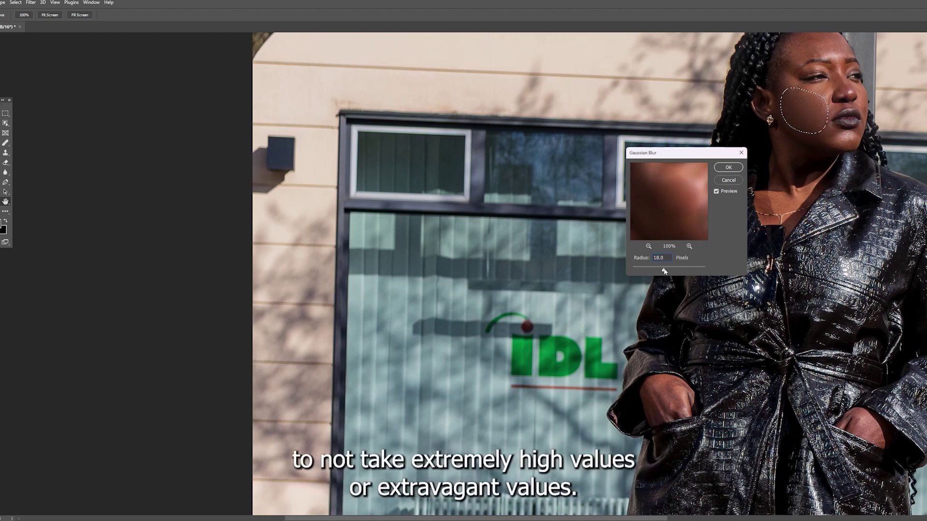
pyautogui.moveTo(663, 271); pyautogui.dragTo(663, 270)
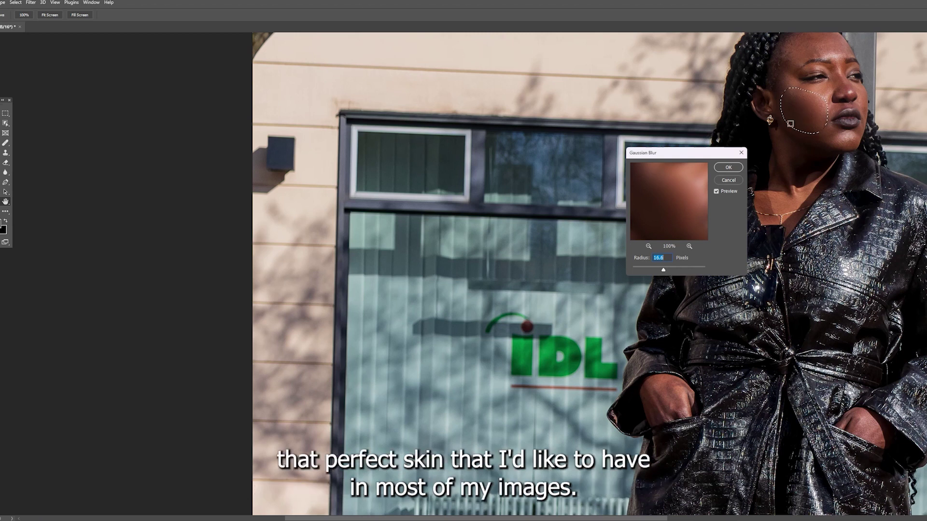
pyautogui.click(736, 168)
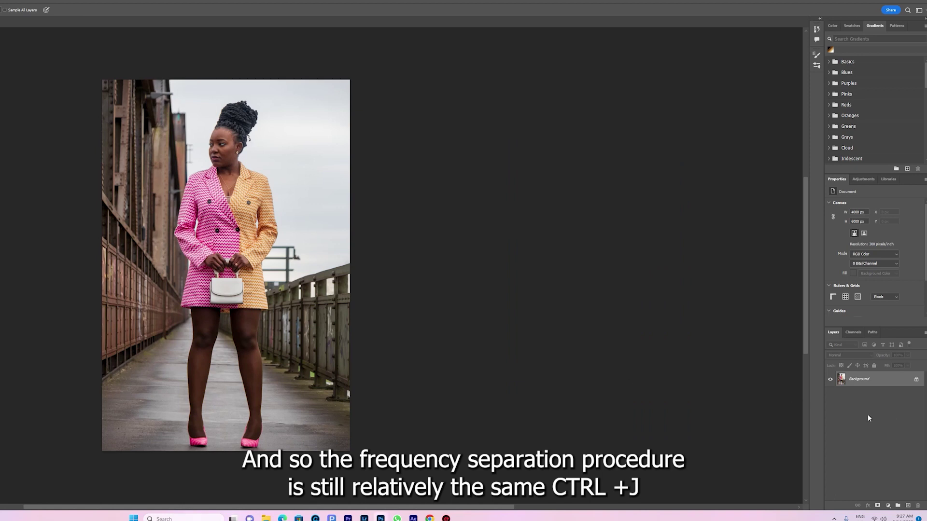
# - Duplicate the Background layer of the 8-bit portrait twice
pyautogui.hotkey('ctrl', 'j')
pyautogui.hotkey('ctrl', 'j')
pyautogui.doubleClick(868, 397)
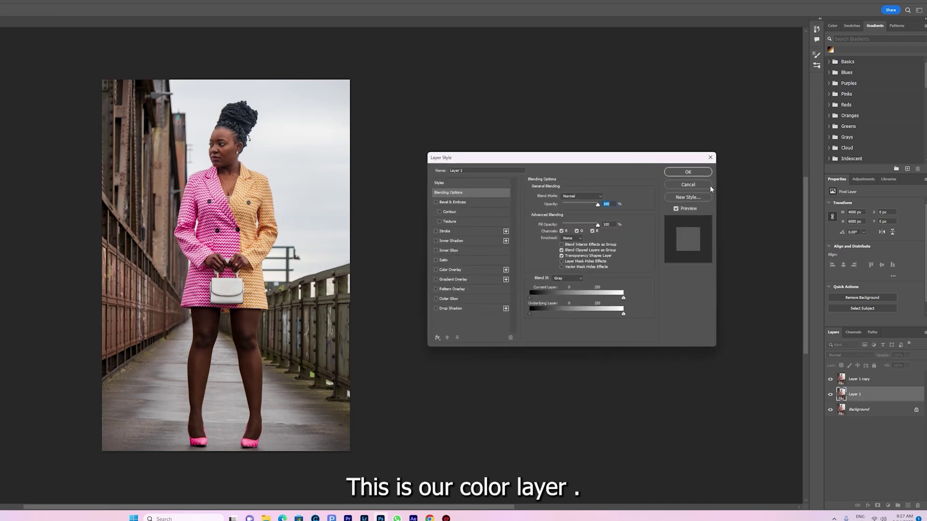
pyautogui.click(667, 184)
pyautogui.hotkey('ctrl', '+')
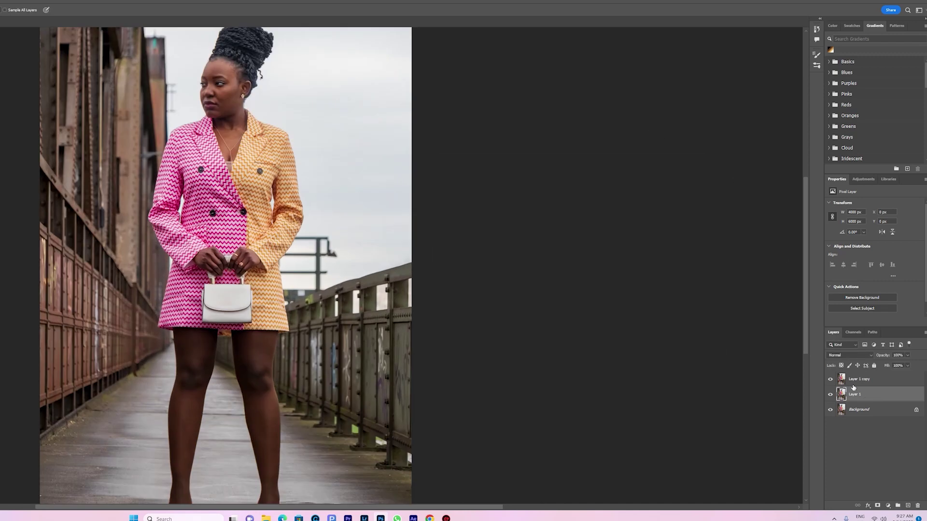
# - Rename the lower duplicate layer "color" and the upper duplicate "texture"
pyautogui.doubleClick(853, 394)
pyautogui.write('color')
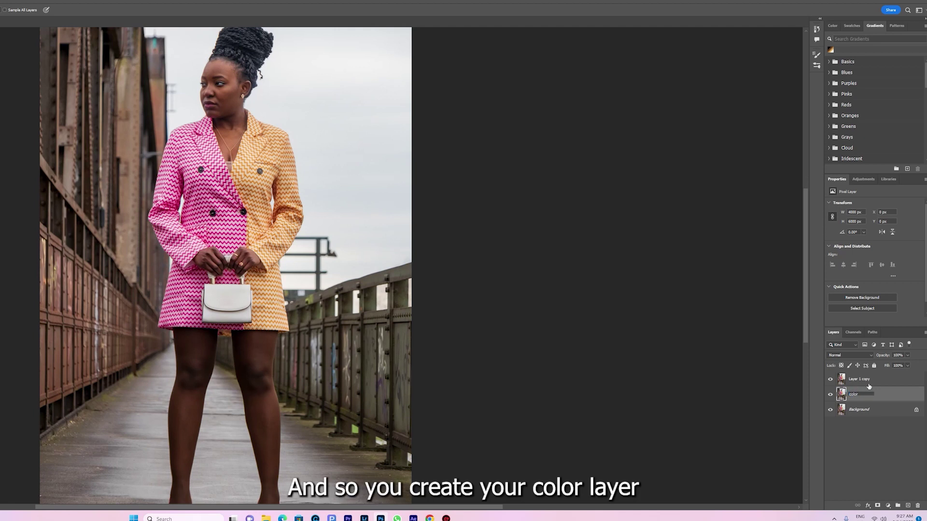
pyautogui.doubleClick(871, 379)
pyautogui.write('t')
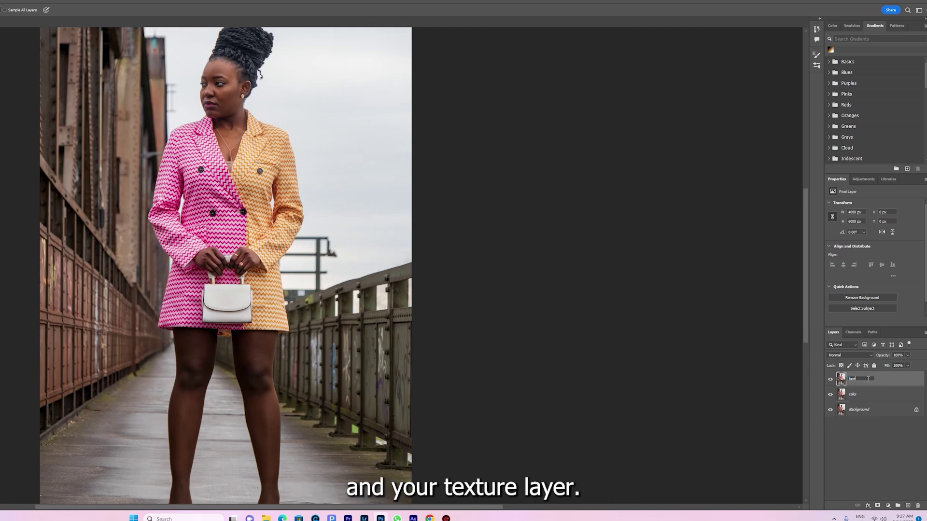
pyautogui.write('exture')
pyautogui.click(870, 444)
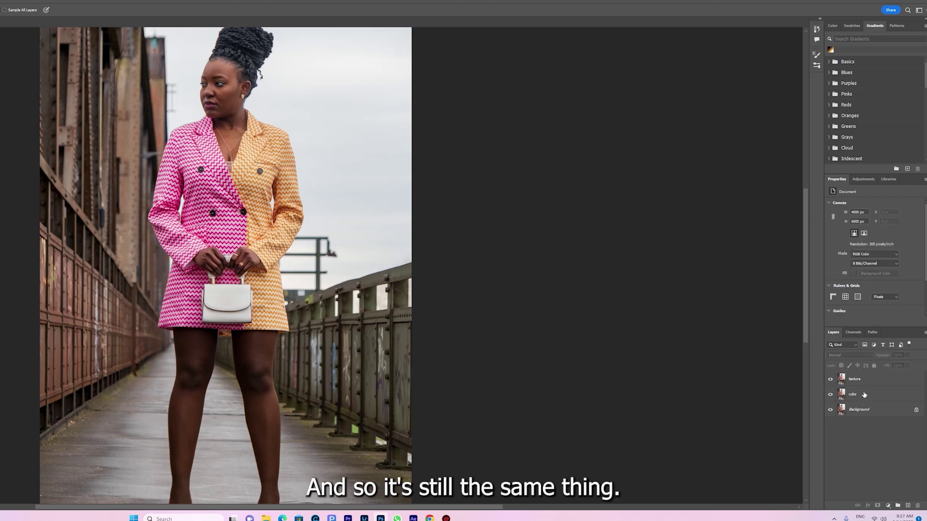
# - Hide the texture layer and start a Gaussian Blur on the color layer with the radius lowered to 3.9 pixels
pyautogui.click(866, 394)
pyautogui.click(830, 380)
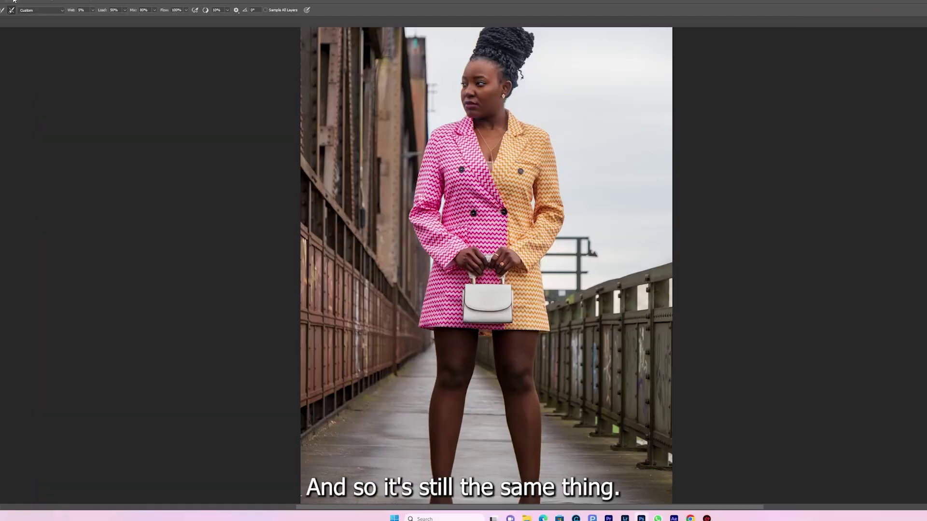
pyautogui.hotkey('alt', 't')
pyautogui.moveTo(30, 94)
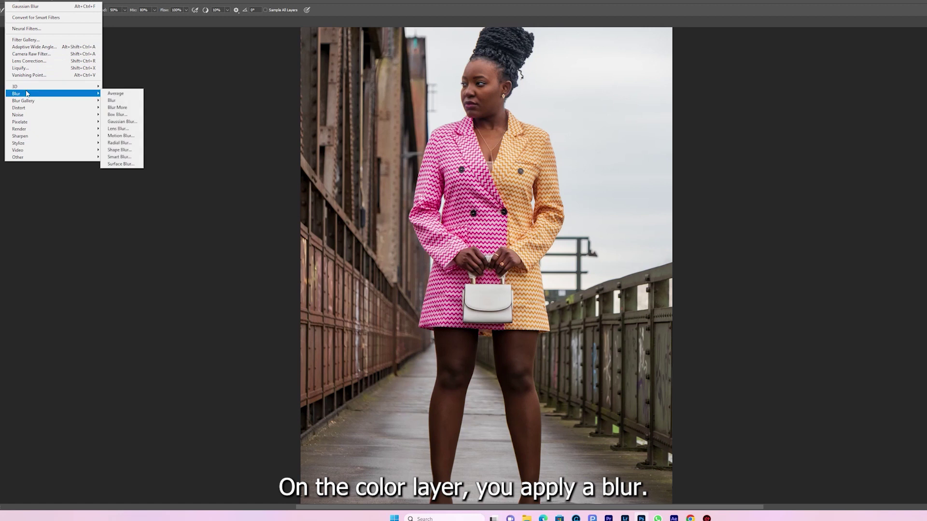
pyautogui.click(121, 121)
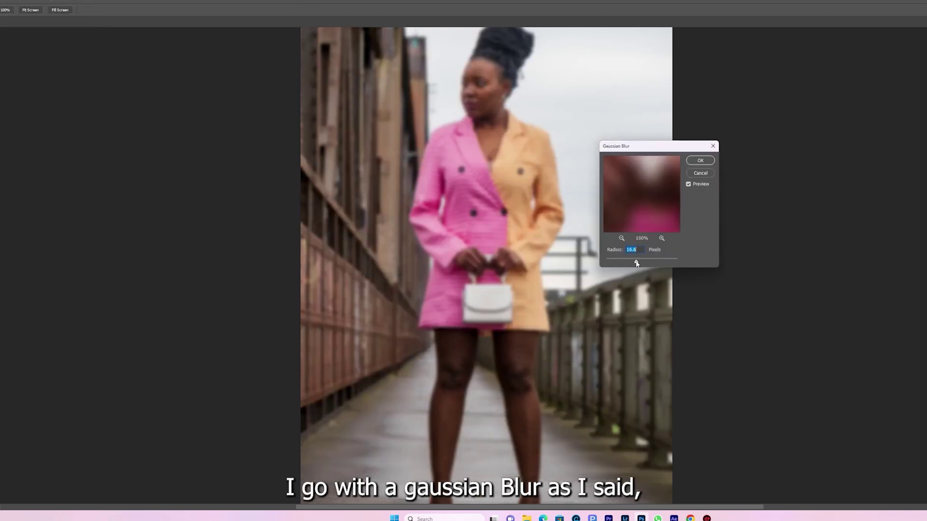
pyautogui.moveTo(633, 262); pyautogui.dragTo(627, 262)
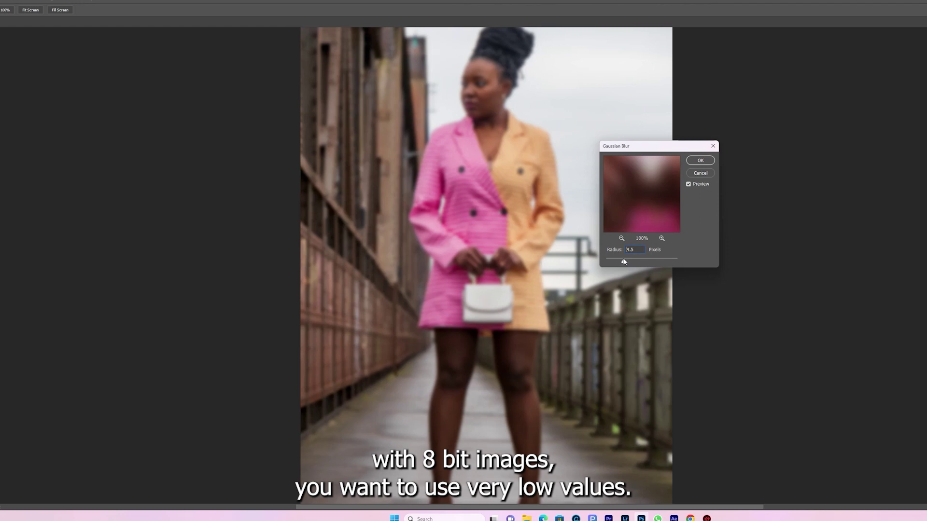
pyautogui.moveTo(622, 261); pyautogui.dragTo(622, 261)
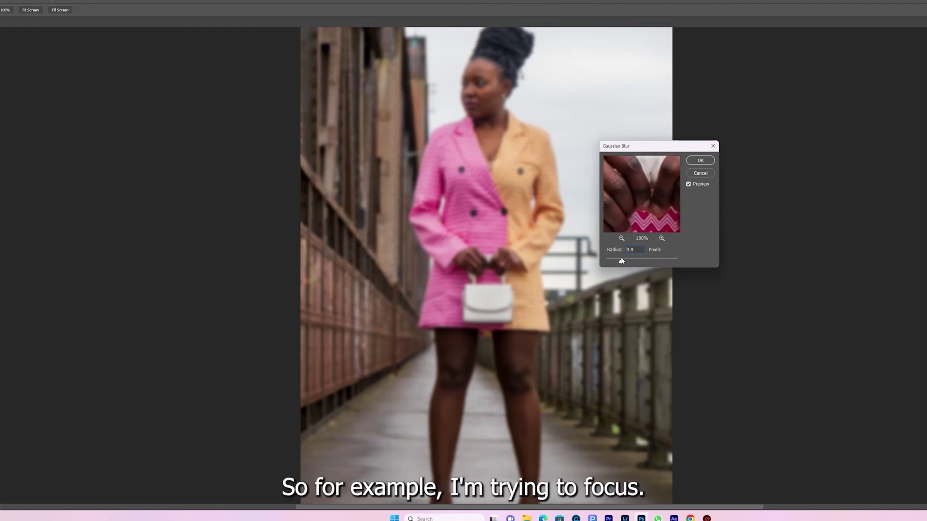
# - Check the woman's face in the blur preview and apply the Gaussian Blur with a radius of 3.0 pixels
pyautogui.moveTo(630, 169); pyautogui.dragTo(630, 191)
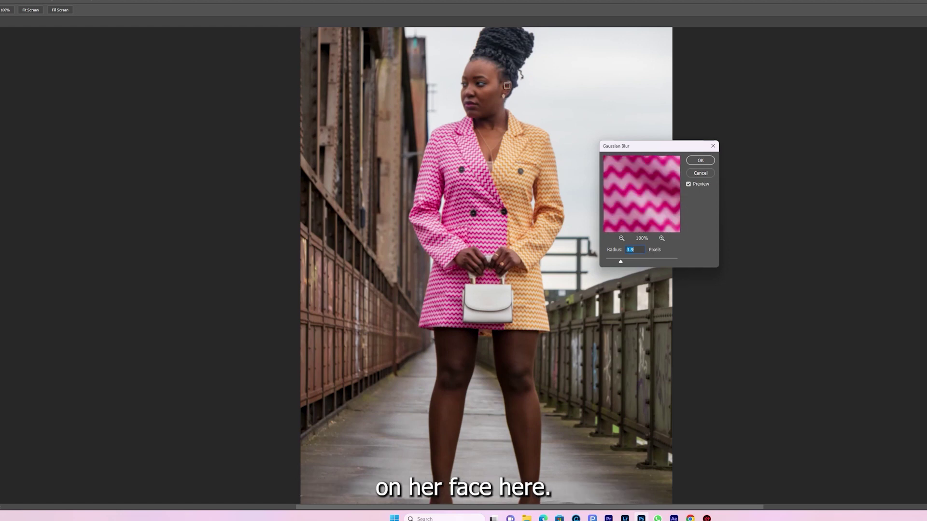
pyautogui.click(484, 87)
pyautogui.moveTo(652, 210); pyautogui.dragTo(649, 200)
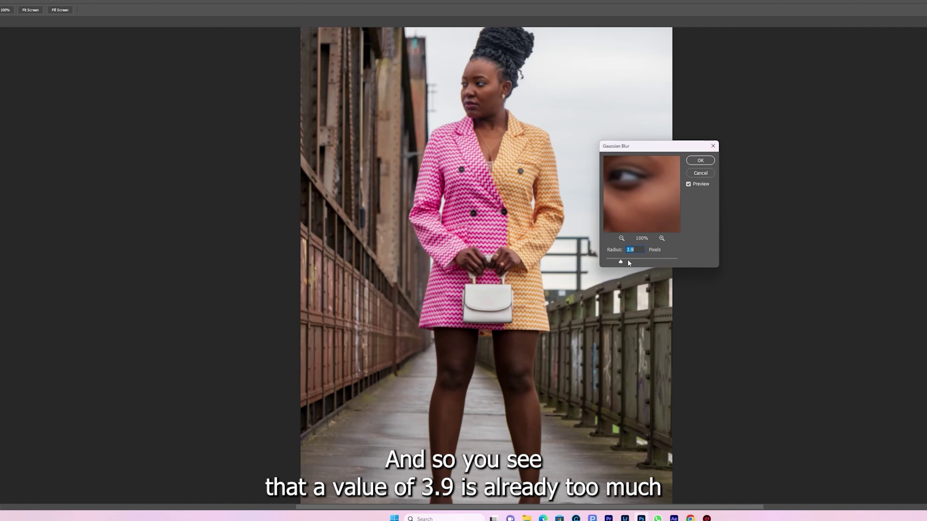
pyautogui.press('Down')
pyautogui.press('Down')
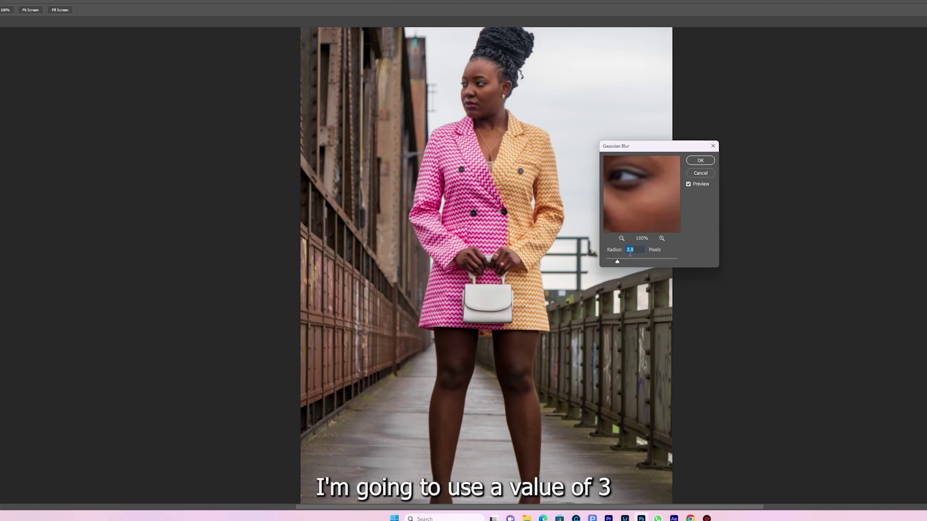
pyautogui.click(701, 160)
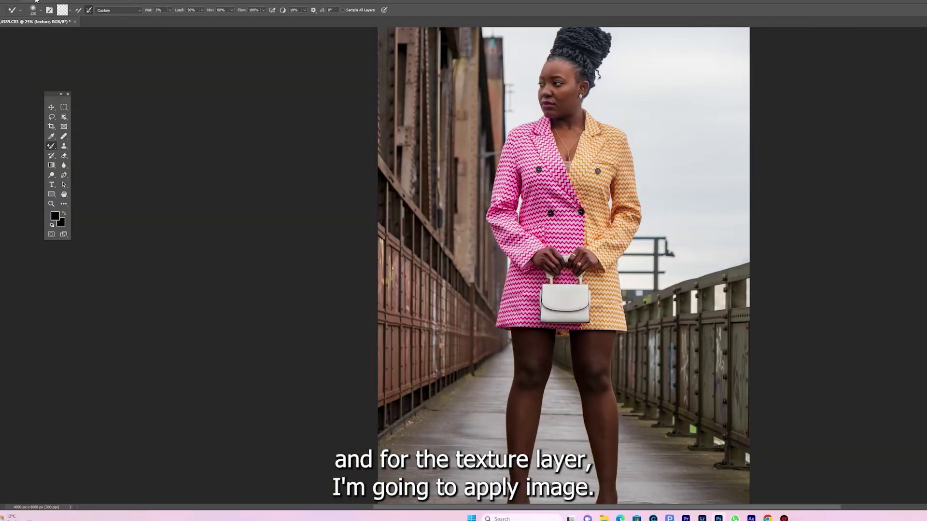
# - Use Apply Image on the texture layer with the color layer as source, RGB channel, Subtract blending and offset 128
pyautogui.click(36, 1)
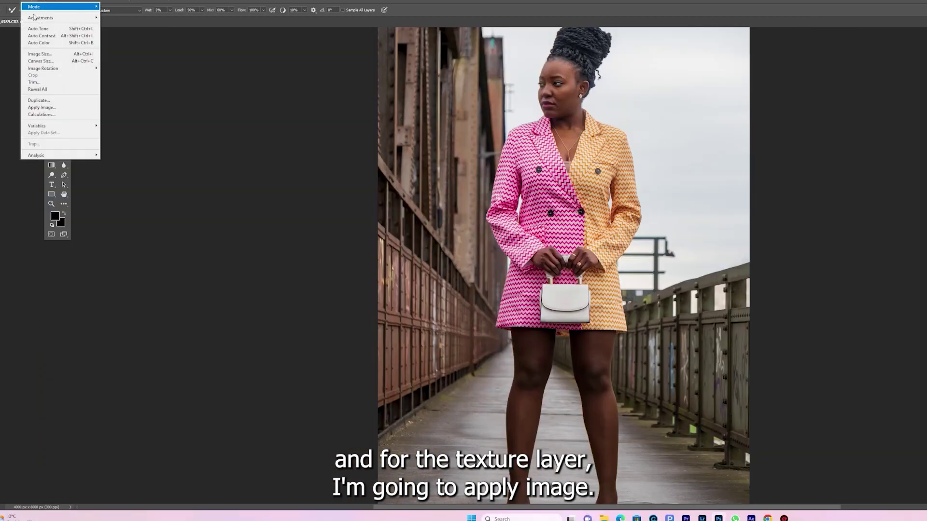
pyautogui.click(48, 109)
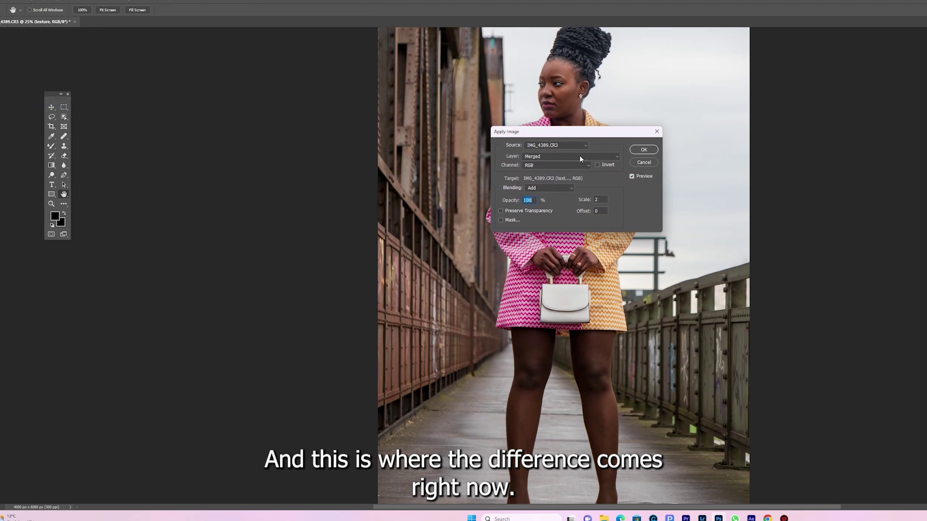
pyautogui.click(607, 155)
pyautogui.click(531, 182)
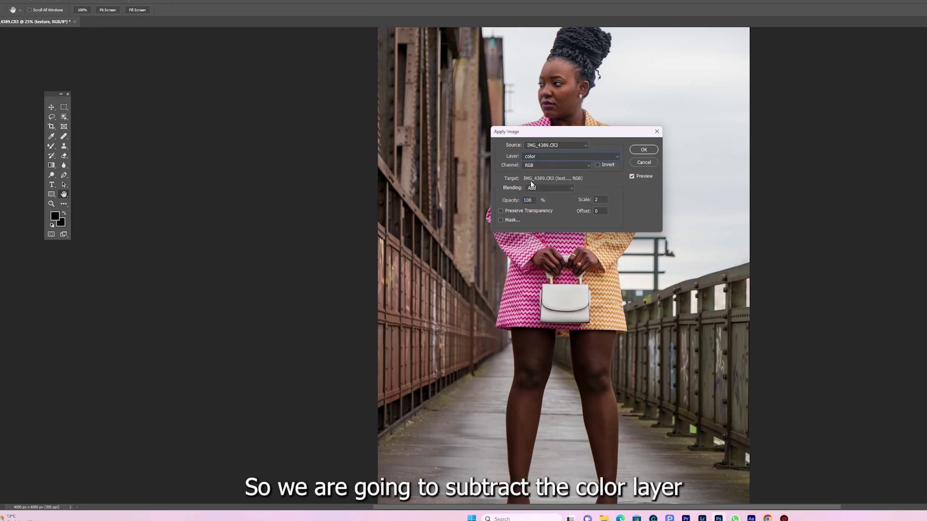
pyautogui.click(569, 187)
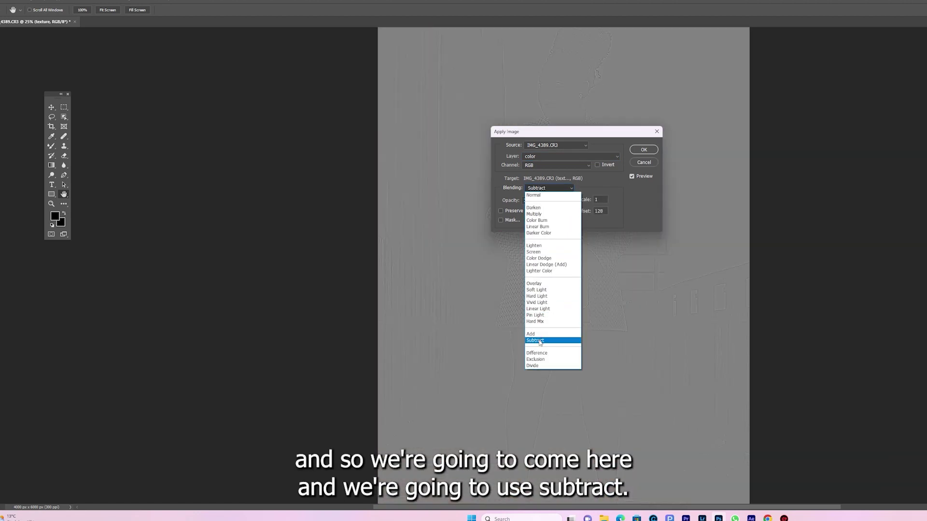
pyautogui.click(538, 341)
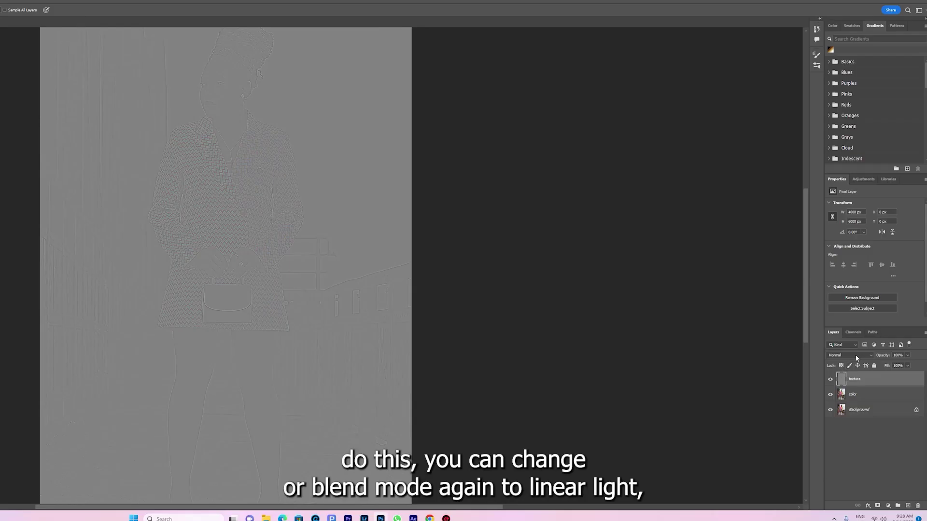
# - Set the texture layer's blend mode to Linear Light and group it with the color layer under the name "FREQ SEPERATION"
pyautogui.click(855, 354)
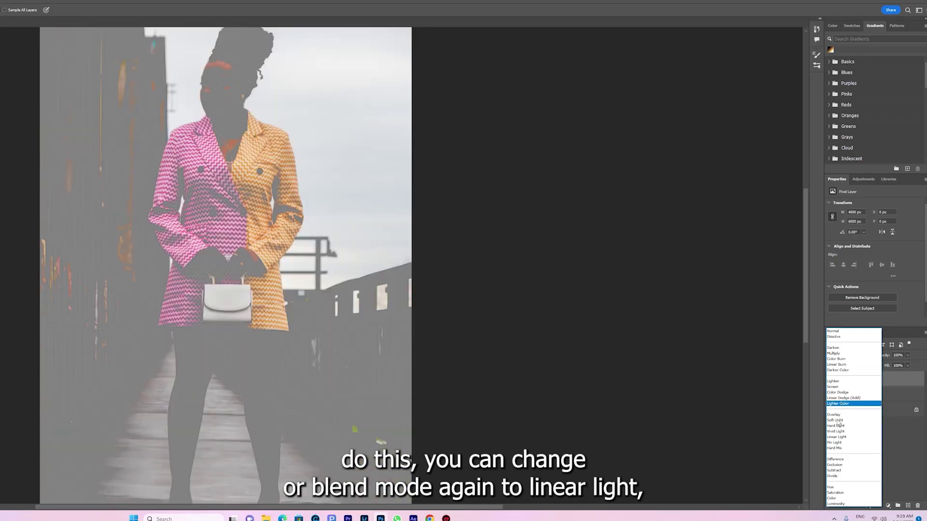
pyautogui.click(836, 437)
pyautogui.click(868, 395)
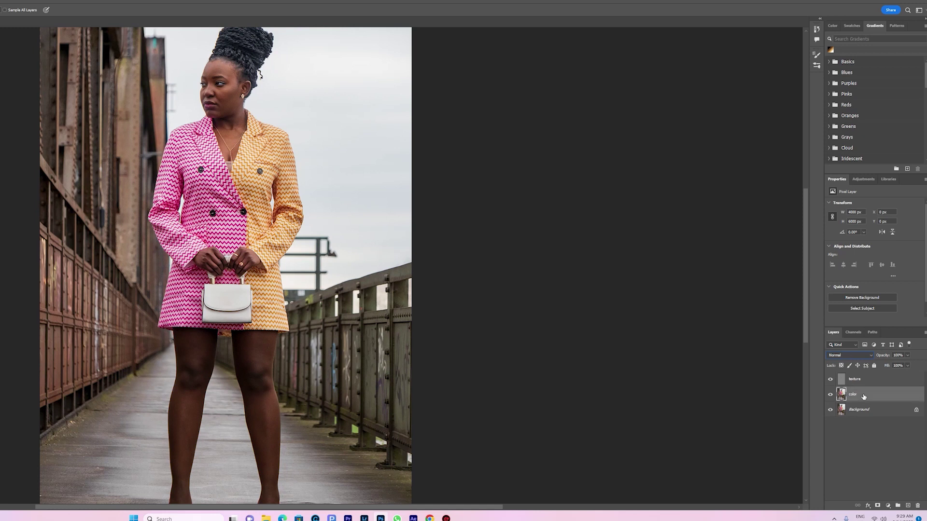
pyautogui.keyDown('shift'); pyautogui.click(868, 380); pyautogui.keyUp('shift')
pyautogui.moveTo(868, 380); pyautogui.dragTo(898, 505)
pyautogui.doubleClick(858, 376)
pyautogui.write('FREQ SEPERATION')
pyautogui.click(836, 369)
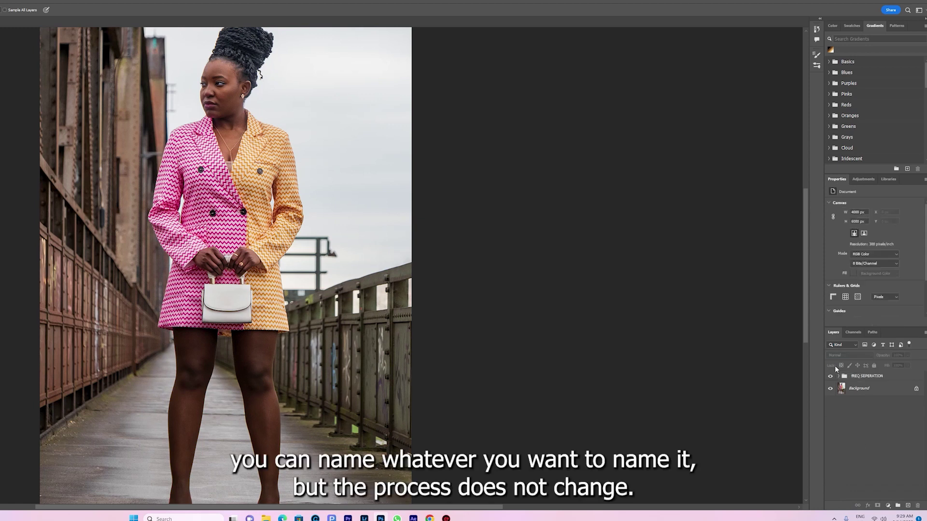
# - Select the color layer inside the FREQ SEPERATION group and review the Mixer Brush's load options
pyautogui.click(839, 376)
pyautogui.click(867, 404)
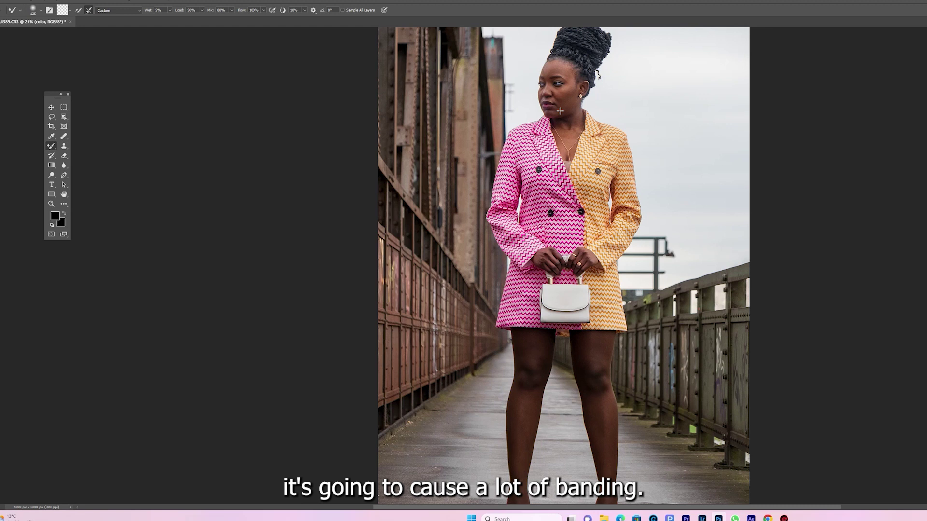
pyautogui.click(70, 10)
pyautogui.click(77, 26)
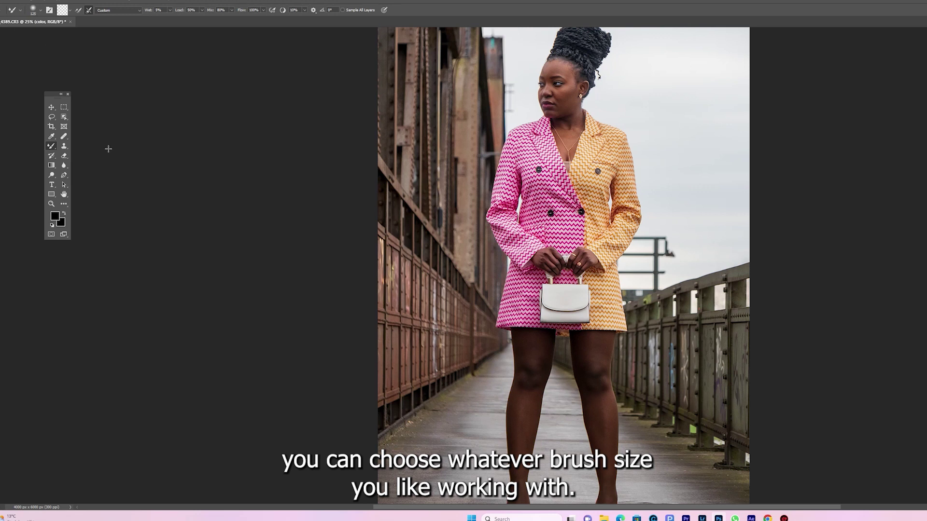
# - Outline the cheek of the woman in the pink and orange blazer with the Lasso tool, feathered 30 px
pyautogui.click(52, 117)
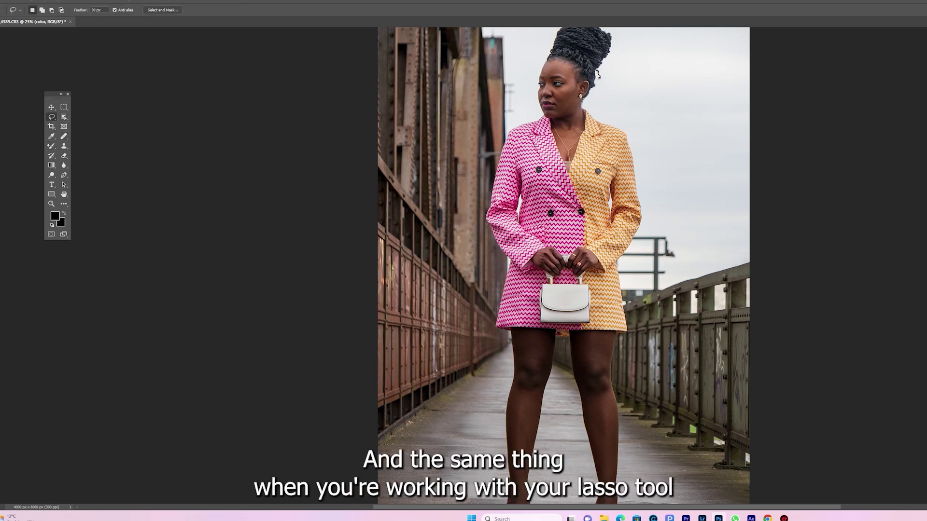
pyautogui.scroll(2, 551, 146)
pyautogui.scroll(2, 551, 145)
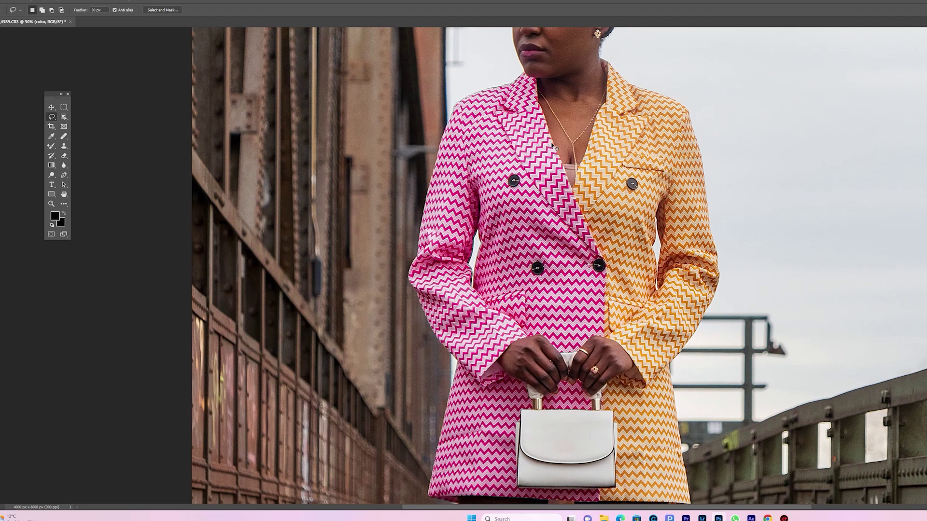
pyautogui.scroll(3, 553, 140)
pyautogui.moveTo(556, 79)
pyautogui.mouseDown()
pyautogui.moveTo(586, 68)
pyautogui.moveTo(588, 77)
pyautogui.moveTo(576, 98)
pyautogui.moveTo(559, 109)
pyautogui.moveTo(558, 77)
pyautogui.mouseUp()
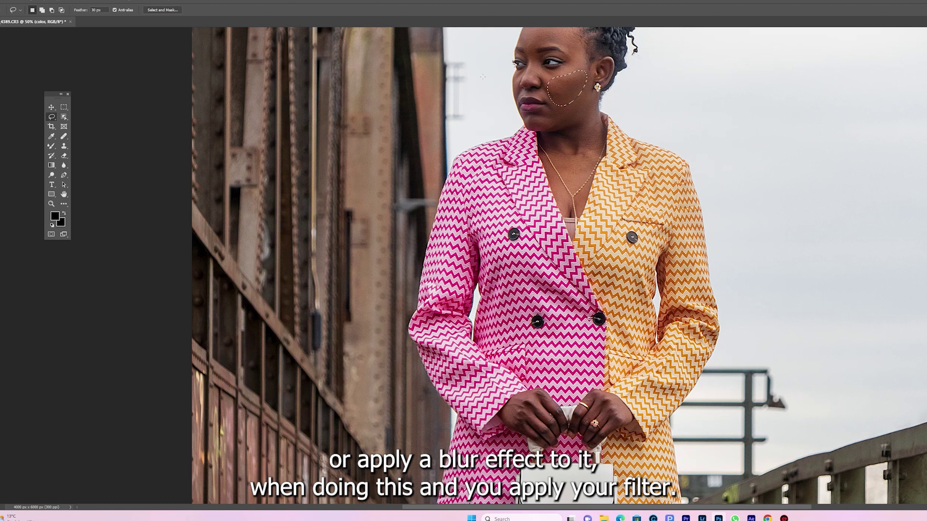
# - Apply a Gaussian Blur with a 9.0 pixel radius to the selected cheek area on the color layer
pyautogui.click(92, 1)
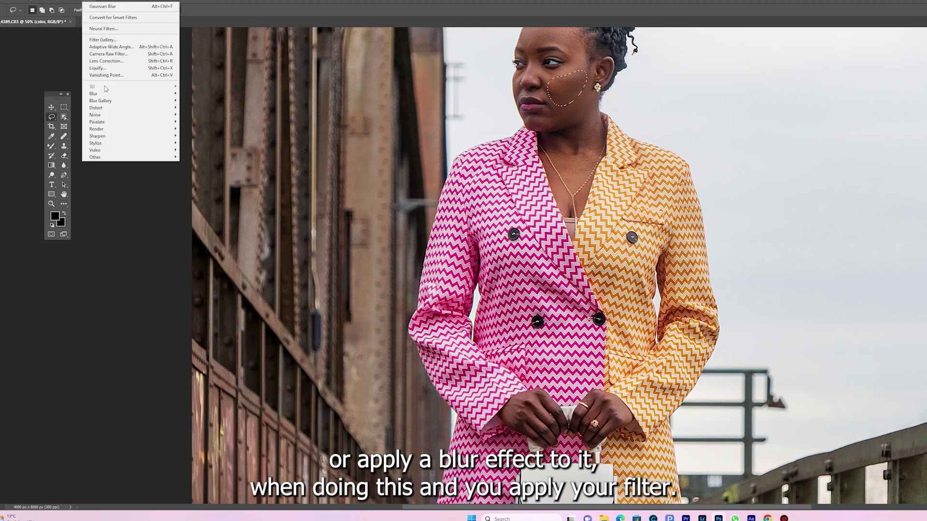
pyautogui.moveTo(107, 93)
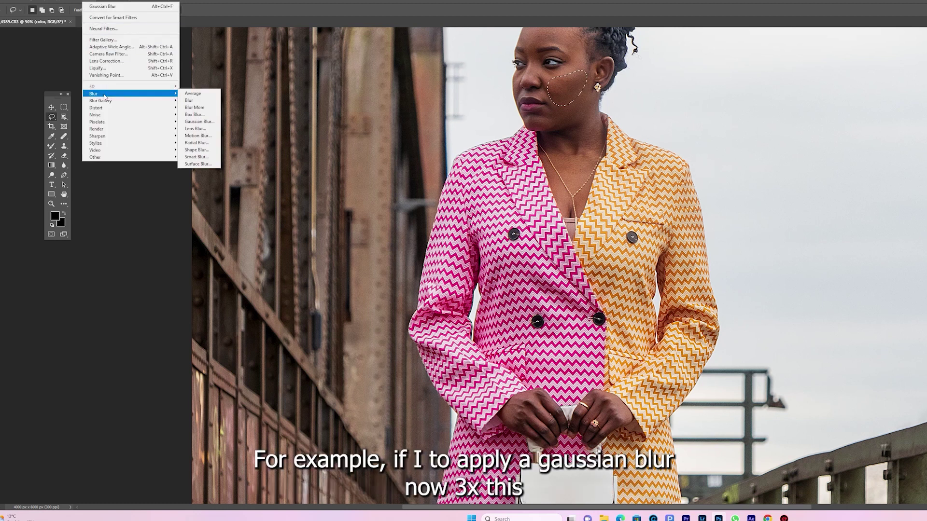
pyautogui.click(198, 121)
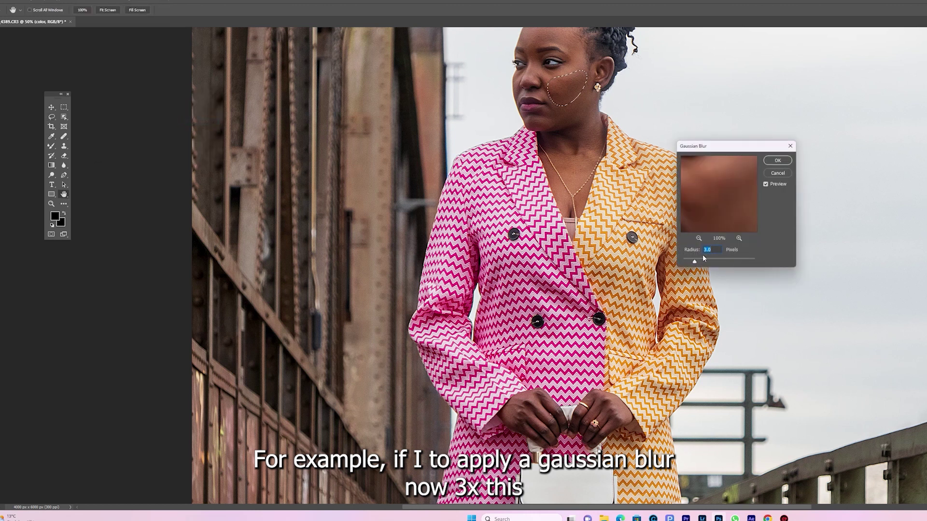
pyautogui.moveTo(694, 261); pyautogui.dragTo(710, 263)
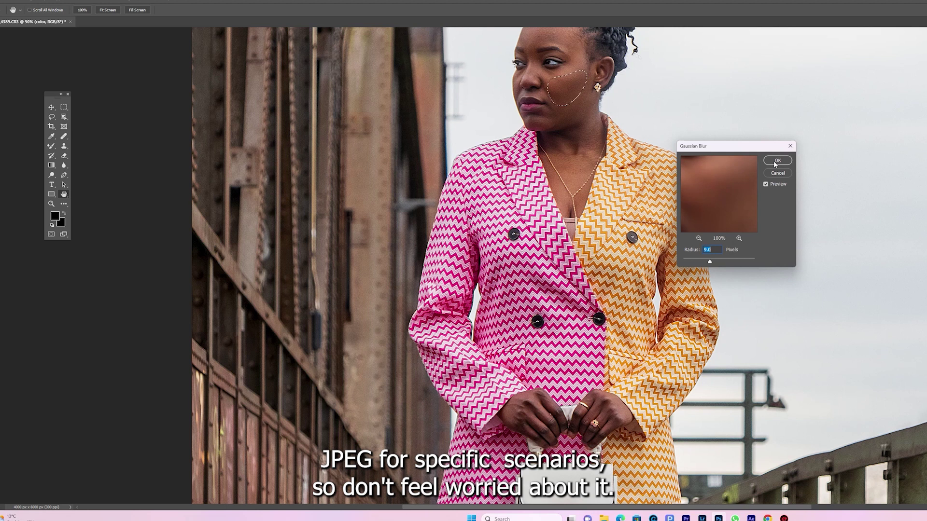
pyautogui.click(777, 161)
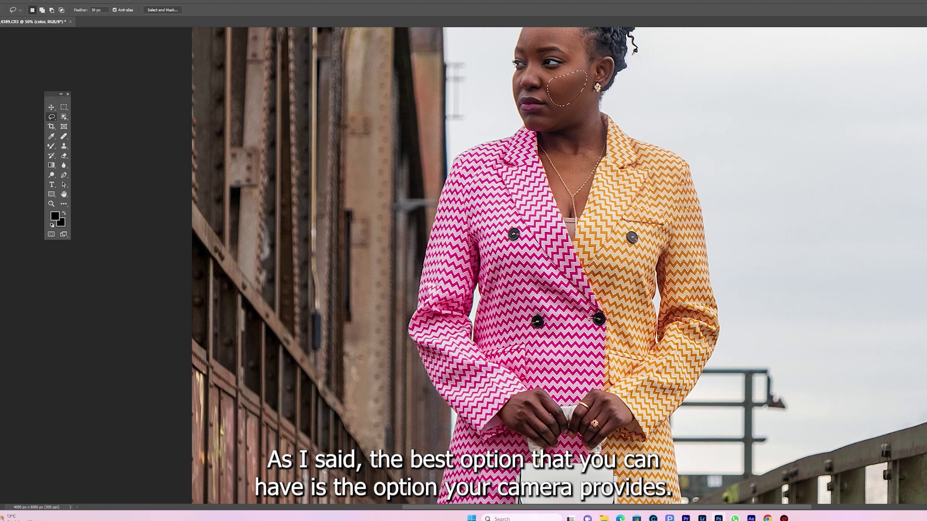
pyautogui.scroll(5, 911, 287)
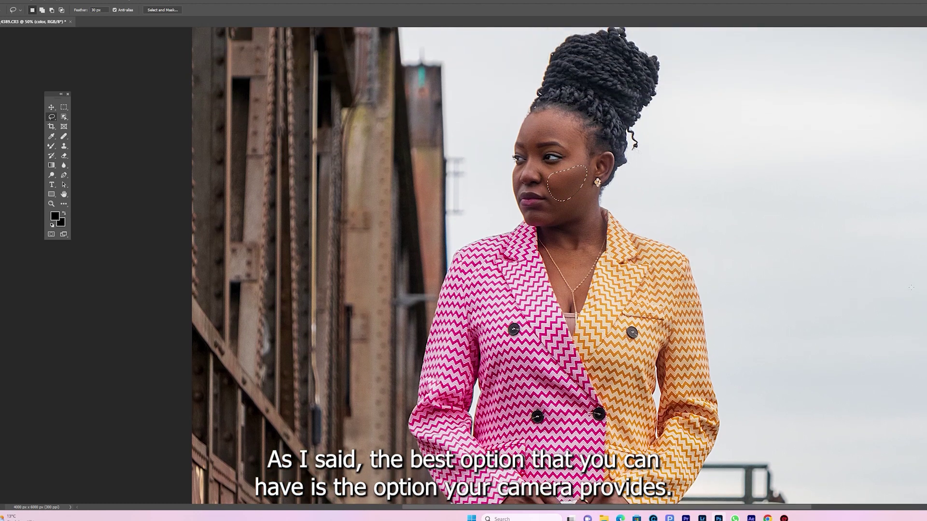